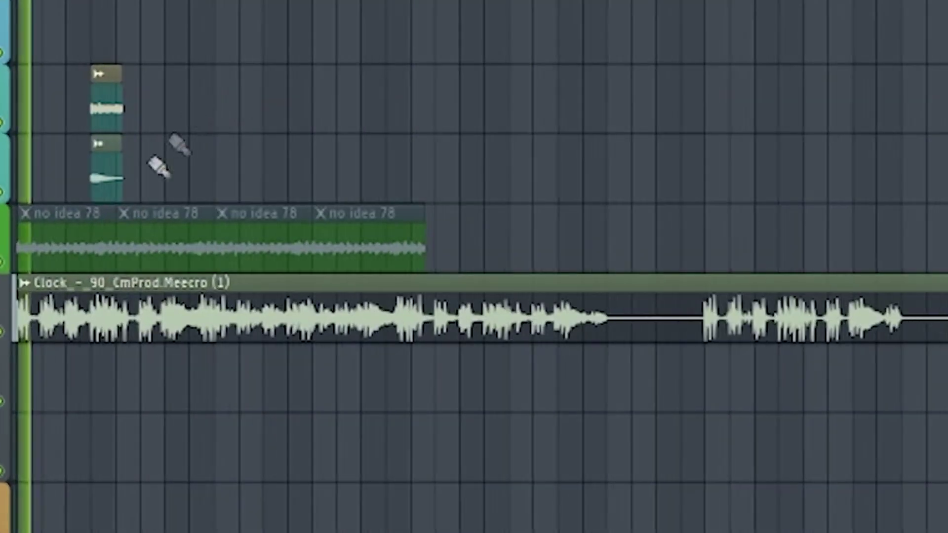
- Mute the two short clips on the SFX 1 and SFX 2 tracks just before the verse
key("t")
left_click_drag(114, 97, 112, 170)
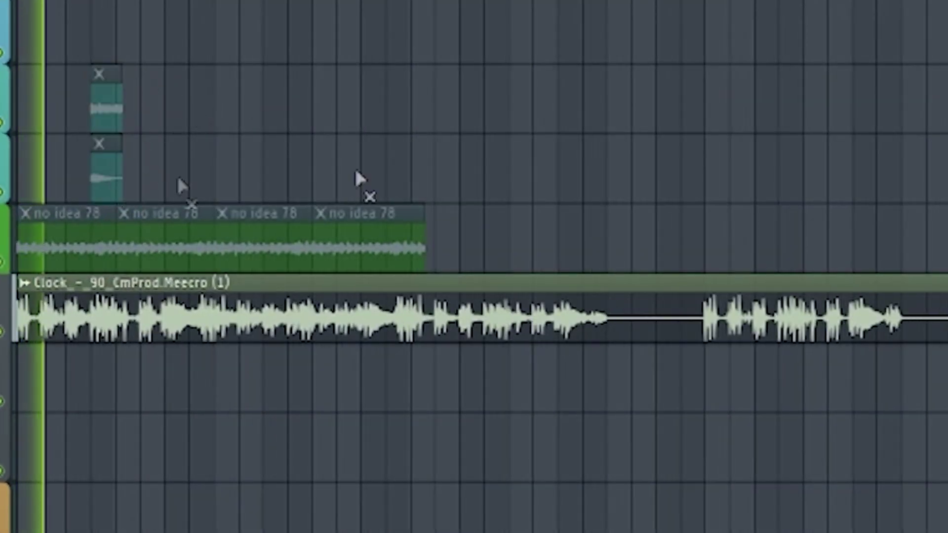
- Remove the silent gap from the sliced Clock_-_90_CmProd.Meecro audio clip and move the following parts earlier in the arrangement
scroll(642, 321, "up", 2)
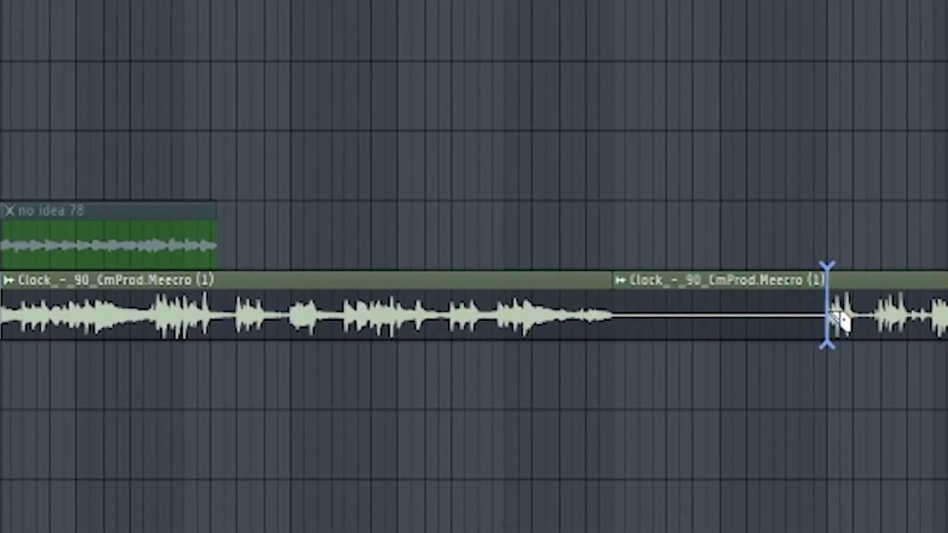
right_click(847, 319)
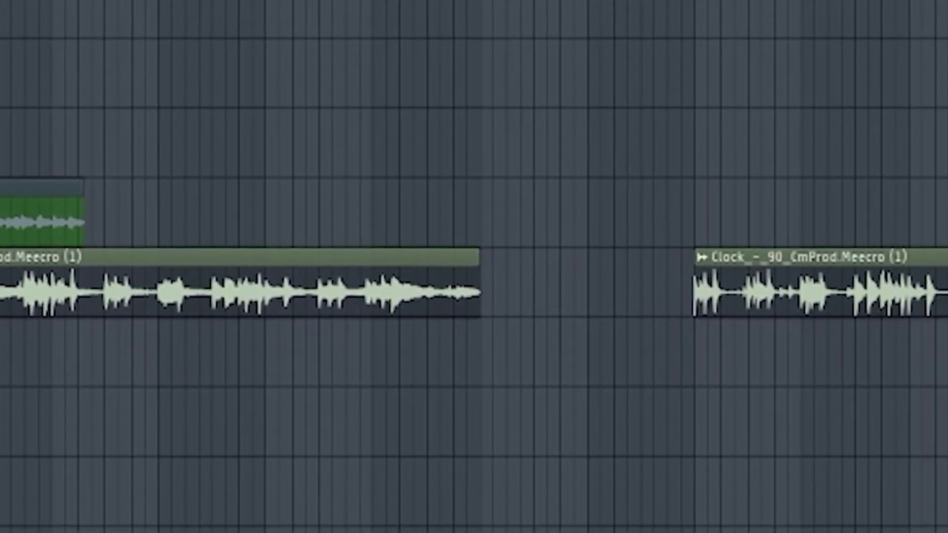
left_click_drag(945, 296, 814, 290)
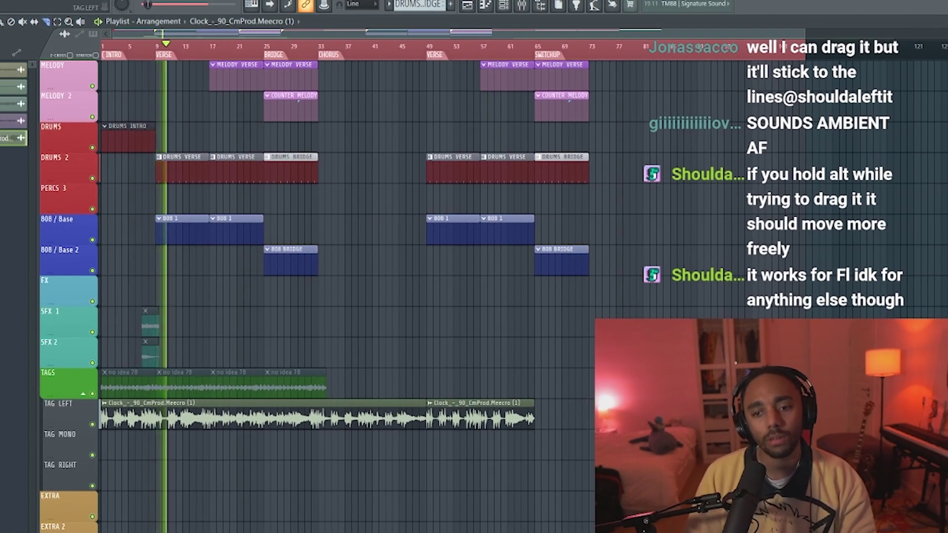
left_click_drag(676, 417, 612, 418)
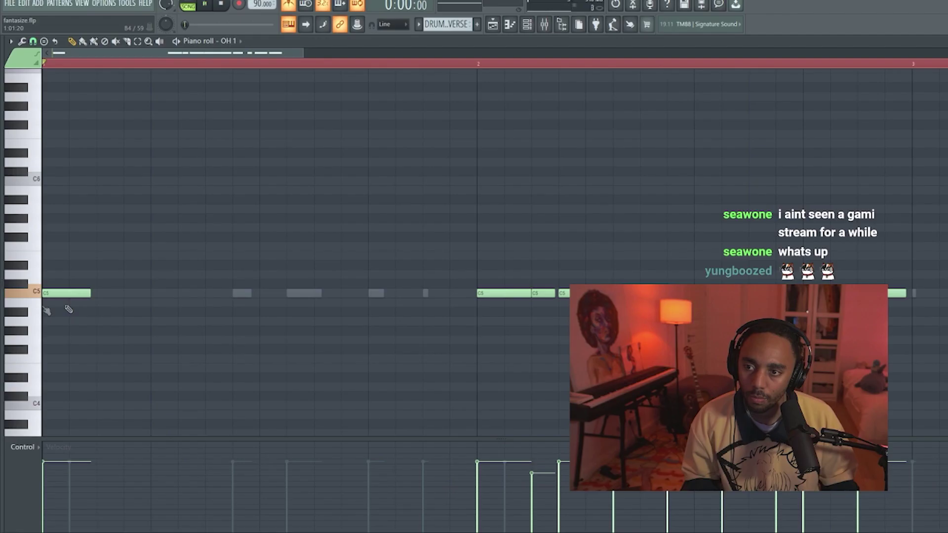
- Add C5 notes across the first bar of the OH 1 part and lengthen the bar's last note
key("space")
left_click(99, 293)
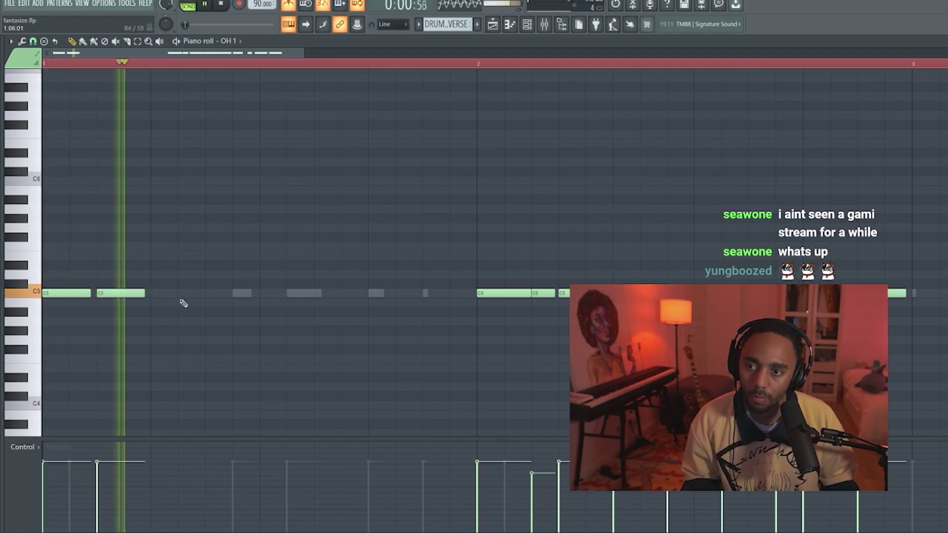
left_click(191, 293)
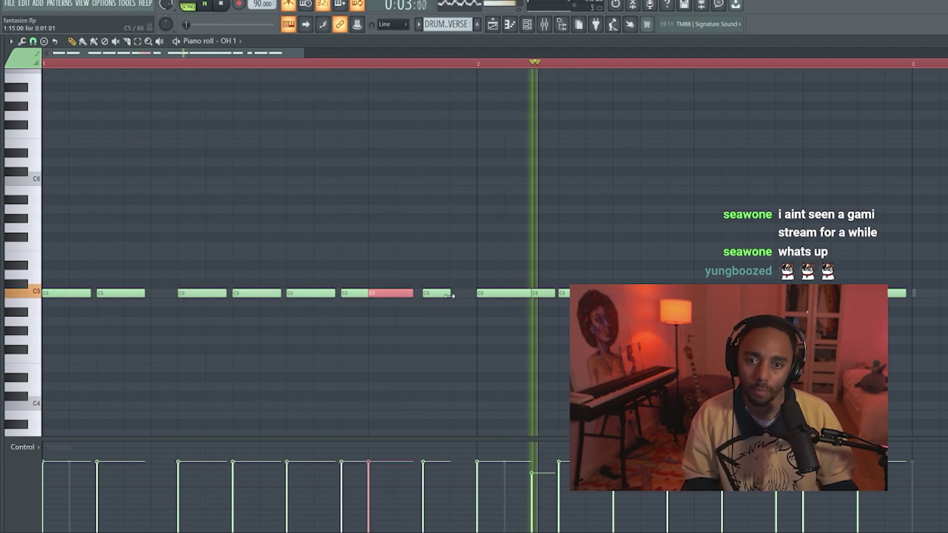
left_click_drag(450, 293, 465, 299)
- Duplicate the second bar's OH 1 notes into bar 3
scroll(494, 326, "down", 2)
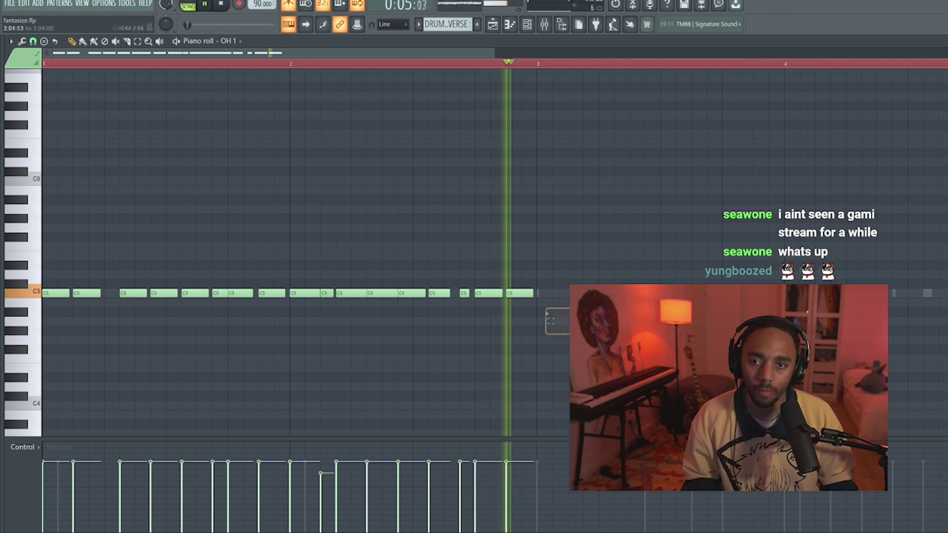
left_click_drag(582, 334, 307, 268)
key("ctrl+b")
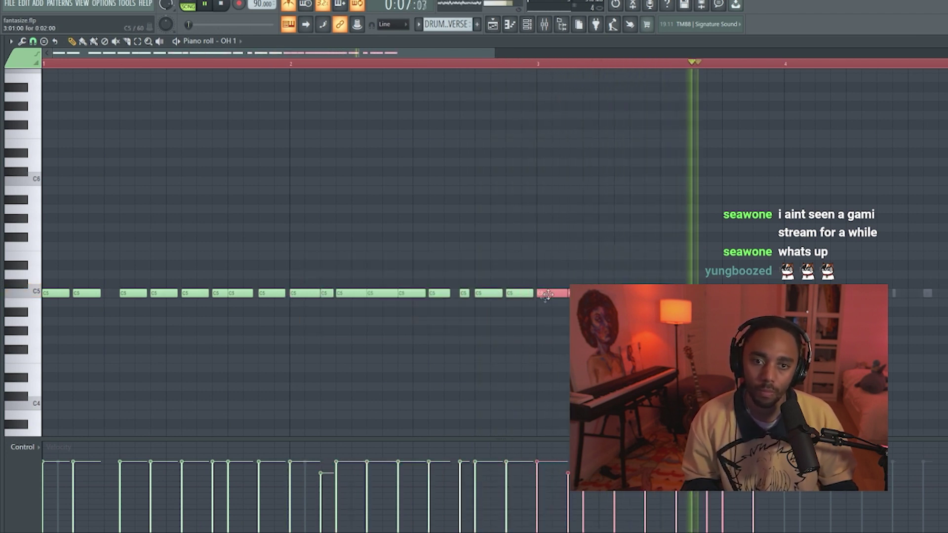
- Delete the OH 1 notes in bar 2 and replace them with a copy of the first bar's notes
left_click_drag(530, 307, 290, 290)
key("Delete")
left_click_drag(303, 324, 44, 273)
key("ctrl+b")
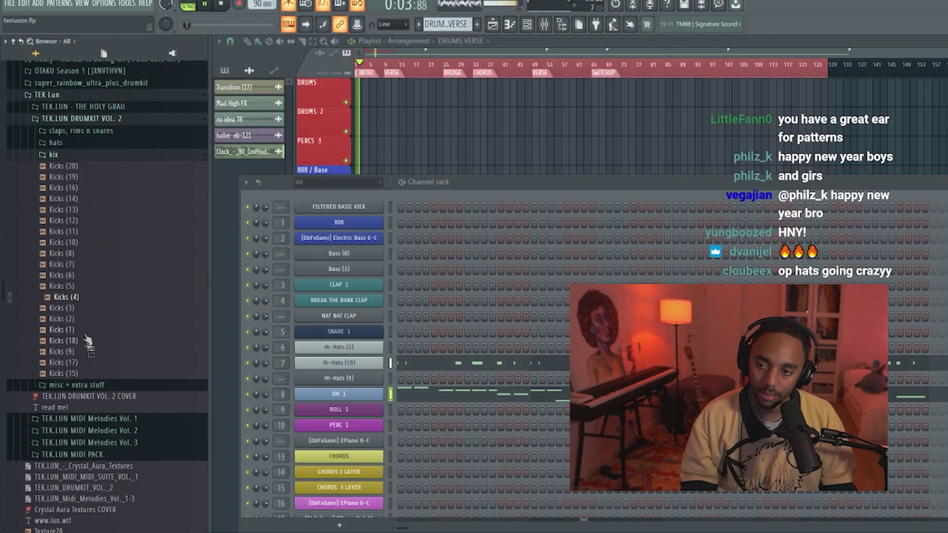
- Audition the Kicks (15) sample from TEK.LUN DRUMKIT VOL. 2 and add it to the drum channels
left_click(98, 373)
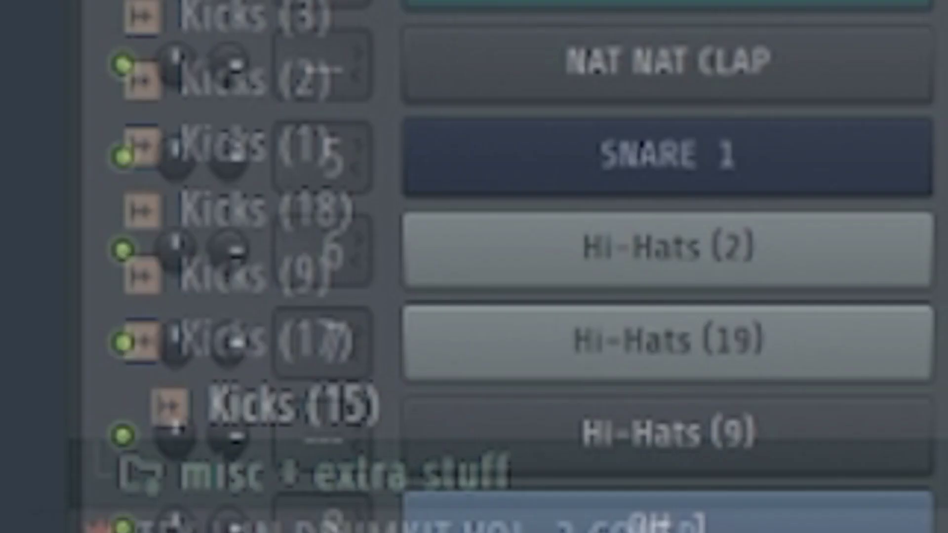
left_click_drag(294, 404, 133, 212)
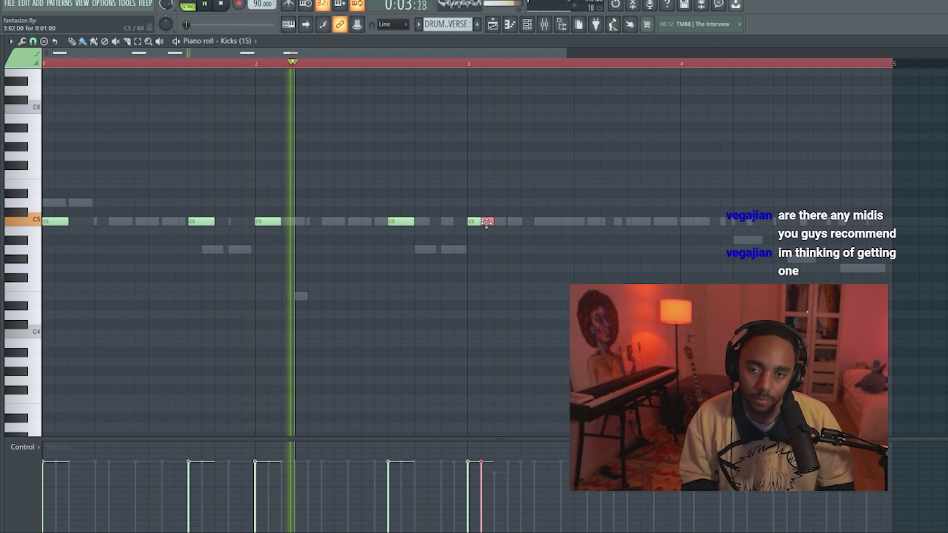
- Raise the velocity of all existing Kicks (15) notes and add C5 hits in the second half of bar 3
key("ctrl+a")
scroll(493, 247, "up", 2)
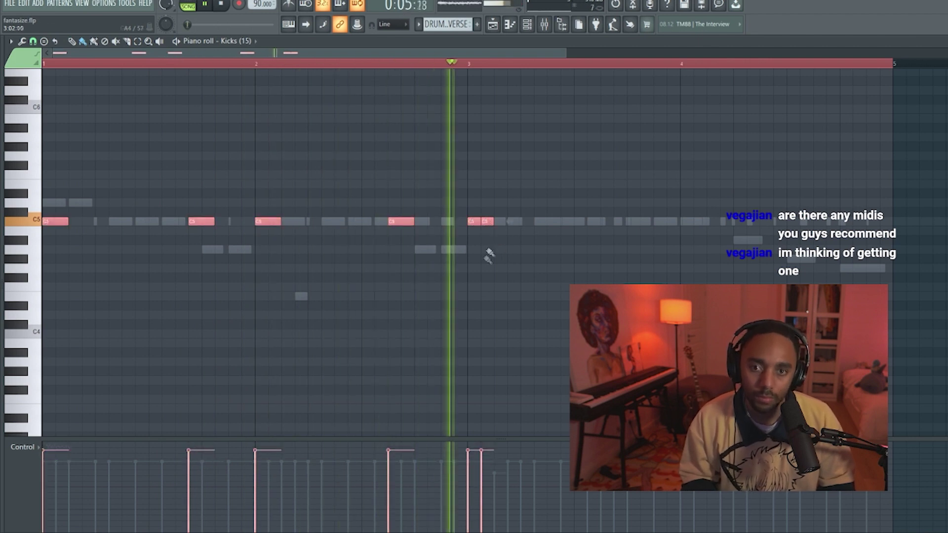
key("ctrl+d")
left_click(603, 213)
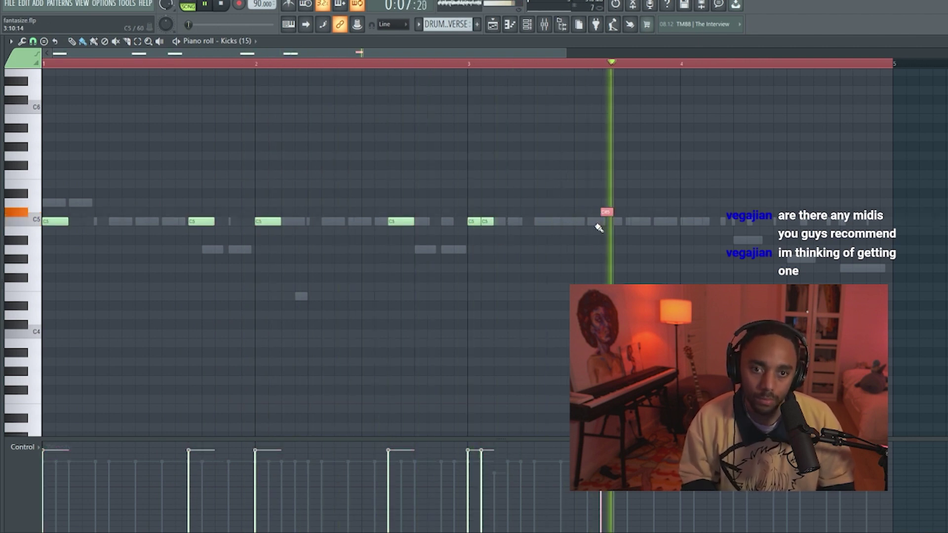
left_click_drag(604, 213, 604, 221)
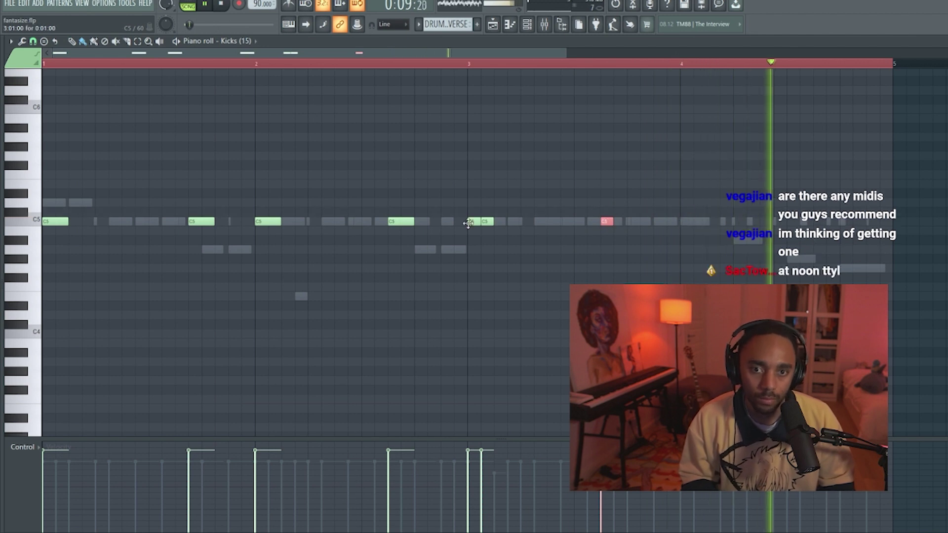
key("ctrl+d")
left_click(673, 221)
- Assign the Kicks (15) channel to a free mixer track and load Fruity Parametric EQ 2 in its effect slot 4
key("F6")
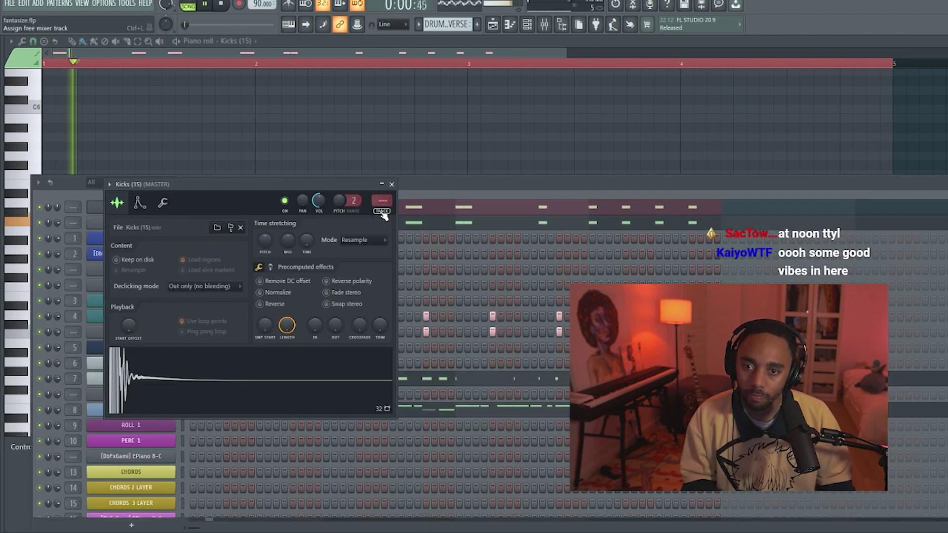
key("F9")
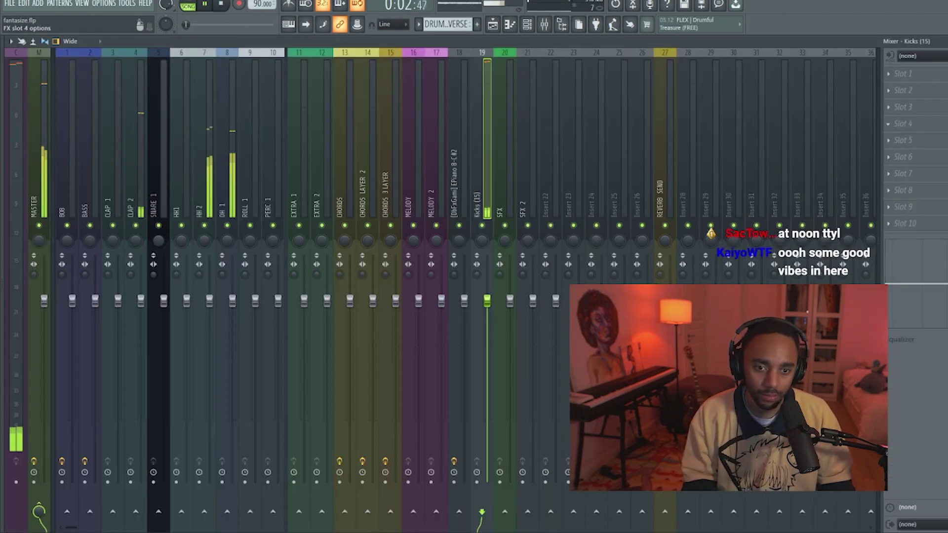
left_click(810, 296)
- Cut the kick's lows with EQ bands 1 and 2, and boost band 5 by about 2.6 dB near 476 Hz
left_click_drag(98, 217, 101, 258)
left_click_drag(127, 217, 127, 250)
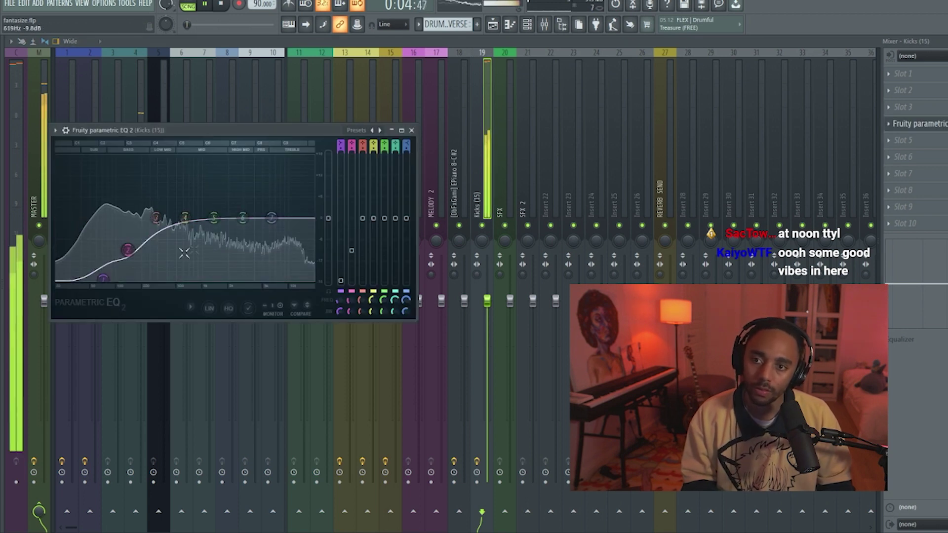
left_click_drag(214, 218, 185, 207)
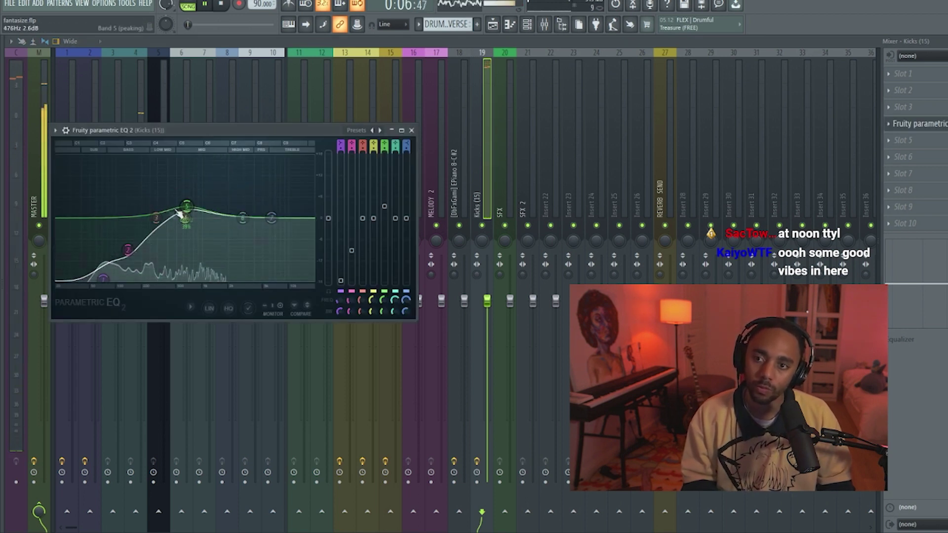
key("Escape")
key("Escape")
key("Escape")
- Open the OH 1 channel's volume envelope and filter settings, and bring up the mixer
left_click(130, 409)
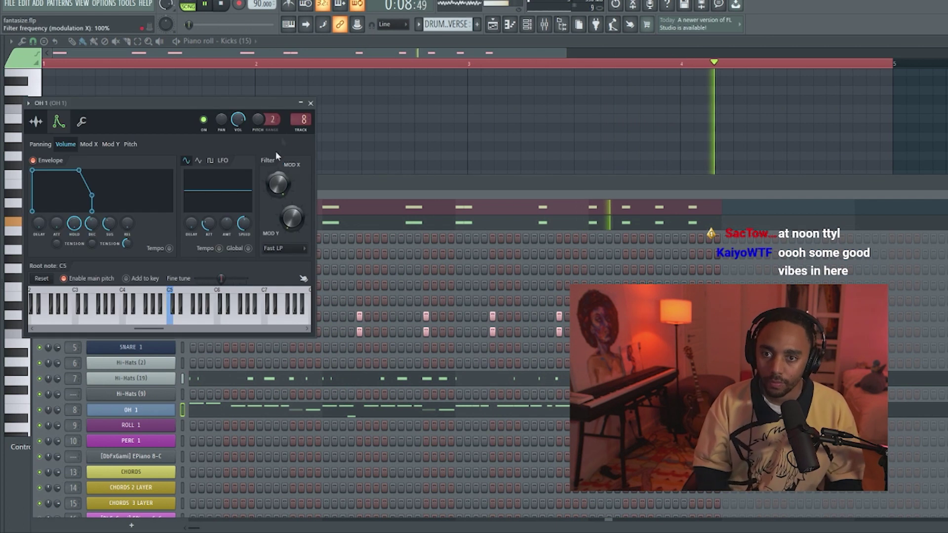
key("F9")
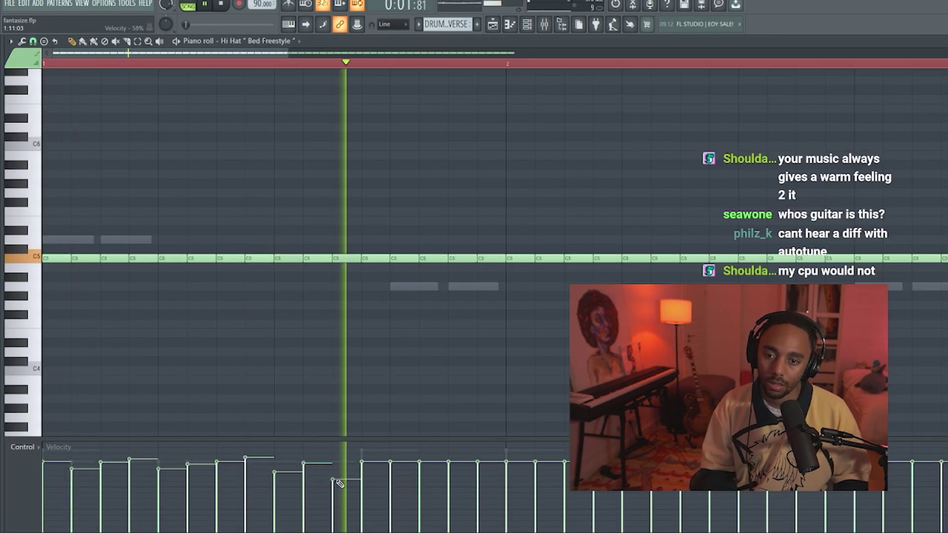
- Raise the velocity of the eleventh note in the Hi Hat "Bed Freestyle" part
left_click_drag(338, 482, 339, 462)
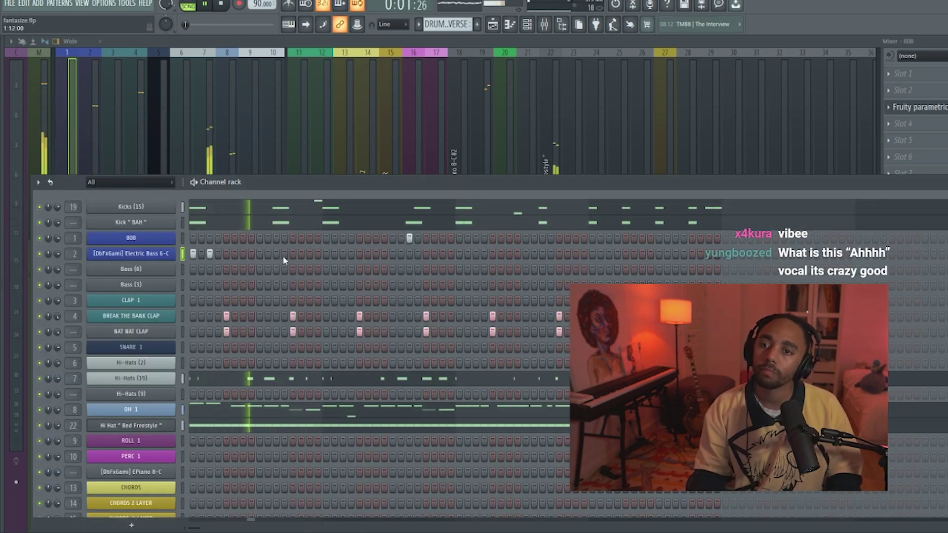
- Program Electric Bass hits at the start of bars 2 and 3, and 808 hits late in bar 3 and in bar 4
left_click(326, 254)
left_click(343, 253)
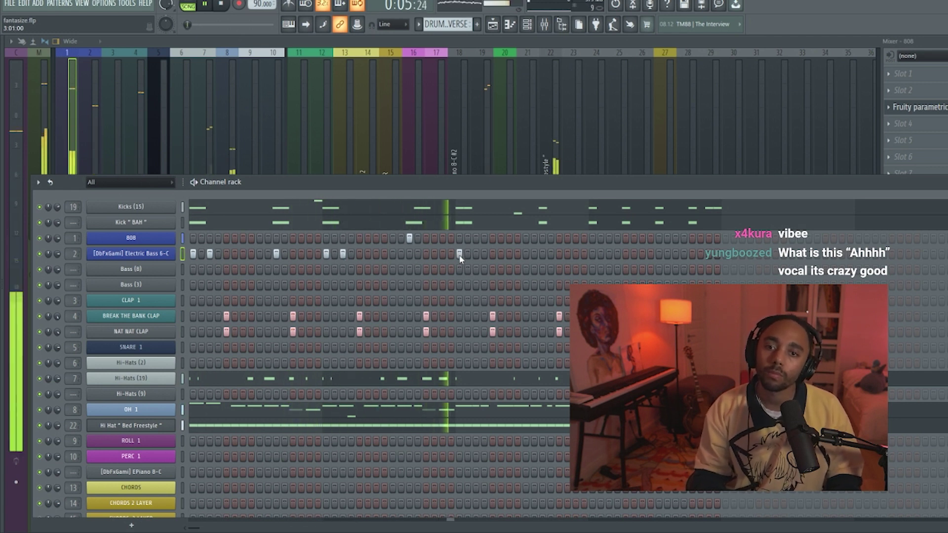
left_click(542, 238)
left_click(592, 238)
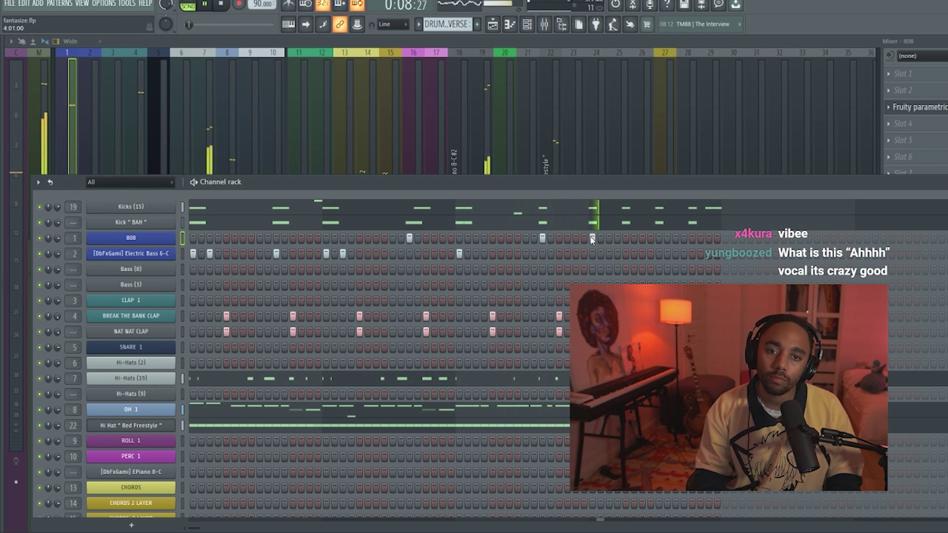
left_click(660, 238)
left_click(667, 238)
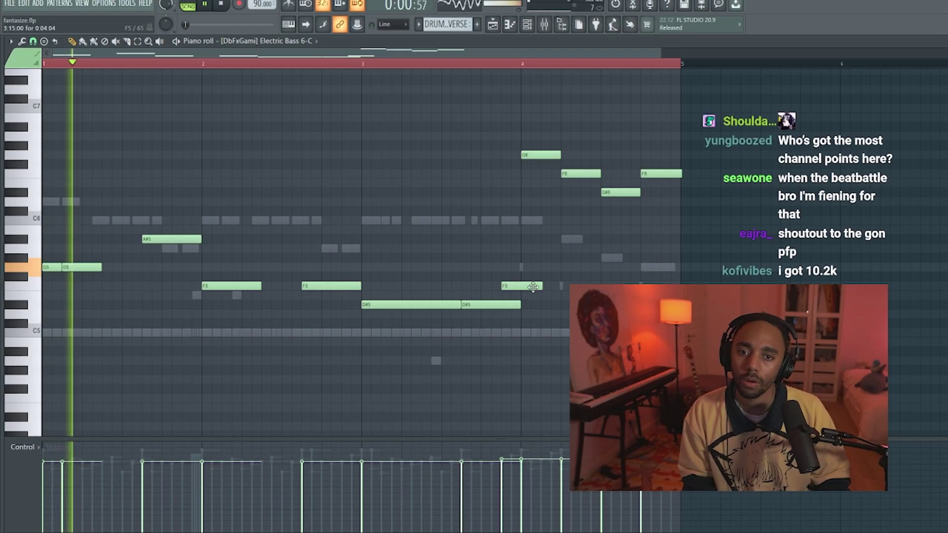
- Shorten the last F5 note of the Electric Bass part to end at the start of bar 4, and stop playback
left_click_drag(515, 283, 523, 283)
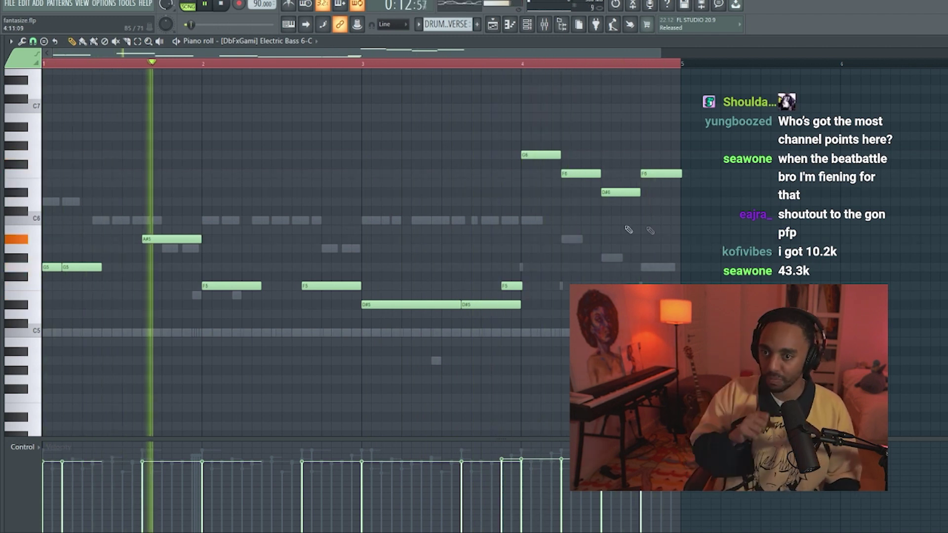
key("space")
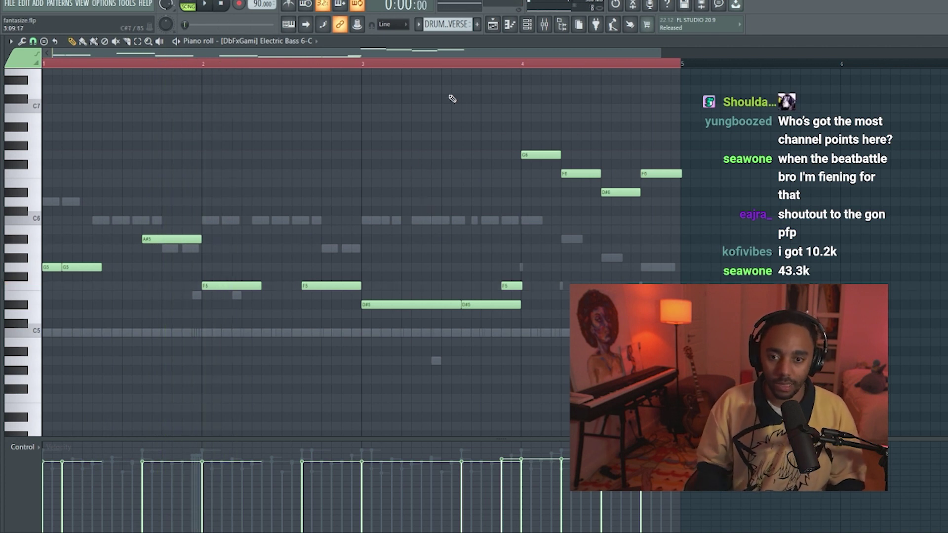
- Unmute the OH 1 and Hi-Hats (19) clips at bar 5, and try the Electric Bass clip there before muting it again
left_click(527, 24)
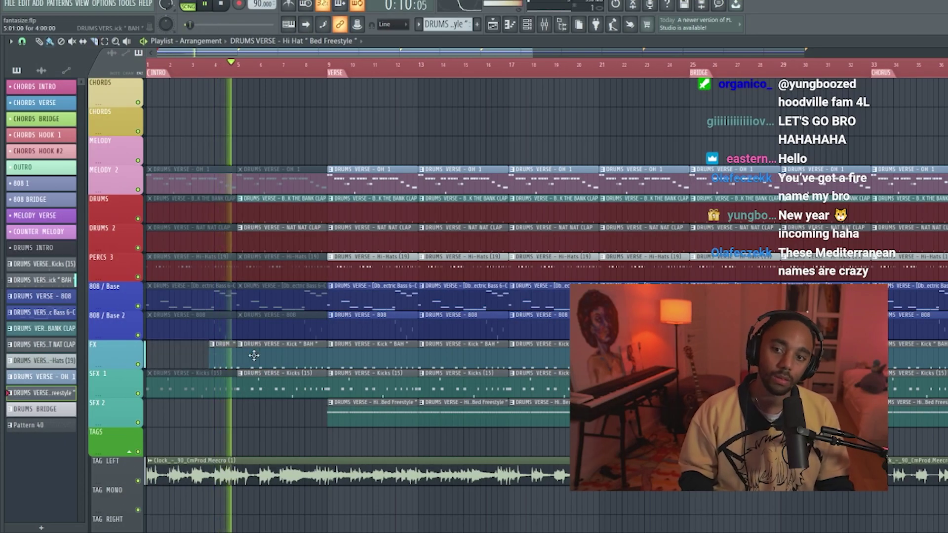
key("t")
left_click(277, 187)
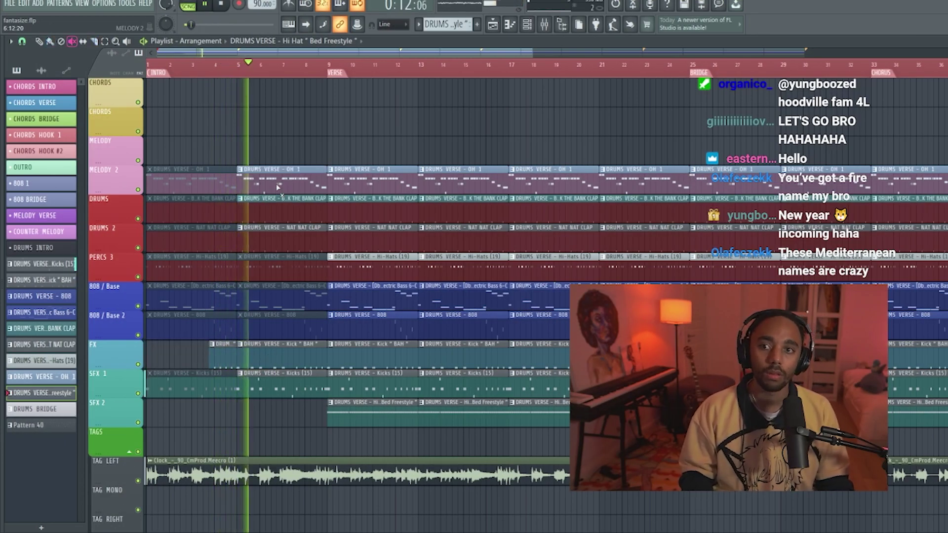
left_click(273, 188)
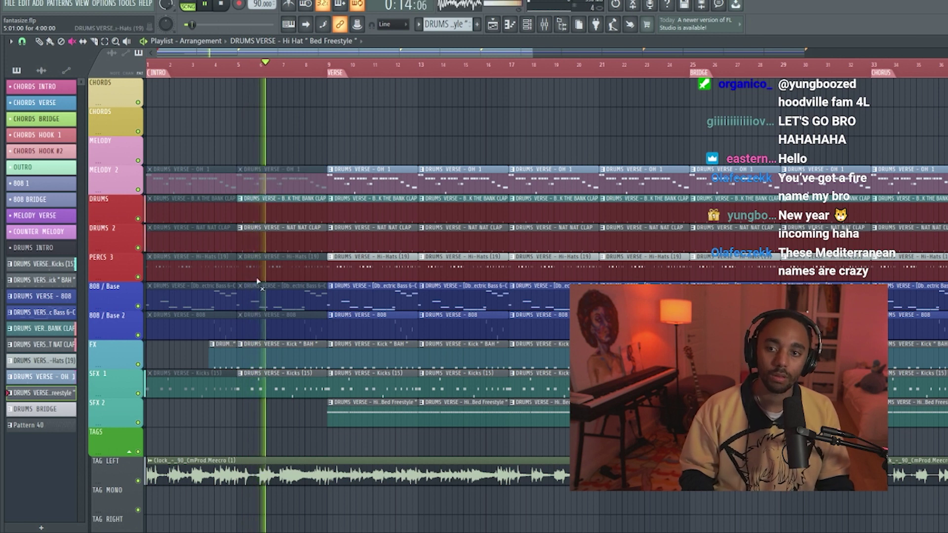
left_click(277, 295)
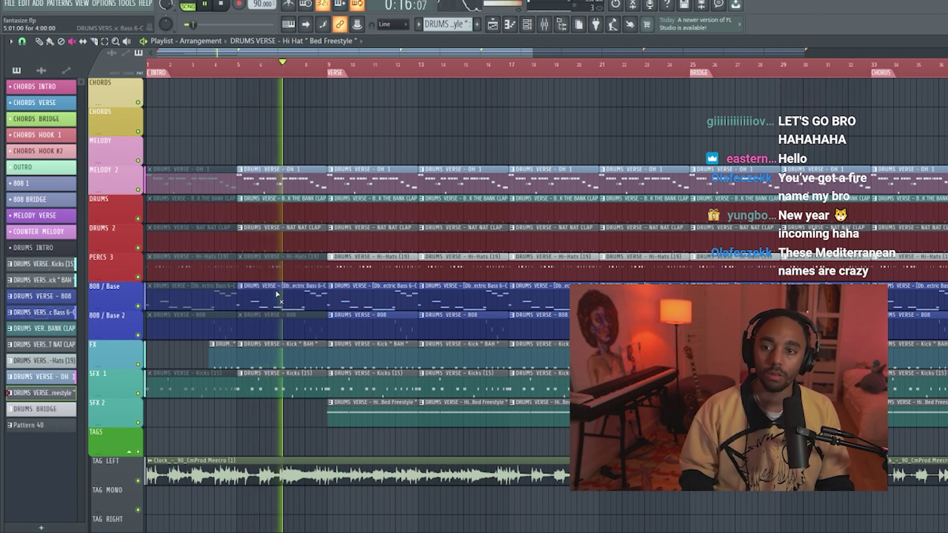
left_click(294, 294)
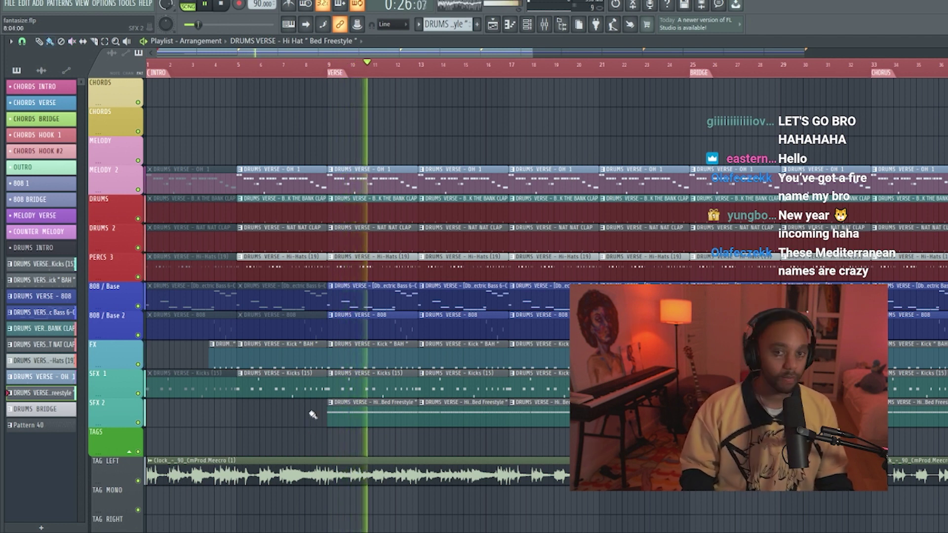
- Open the DRUMS VERSE - OH 1 pattern from the arrangement and bring up its notes in the piano roll
double_click(389, 188)
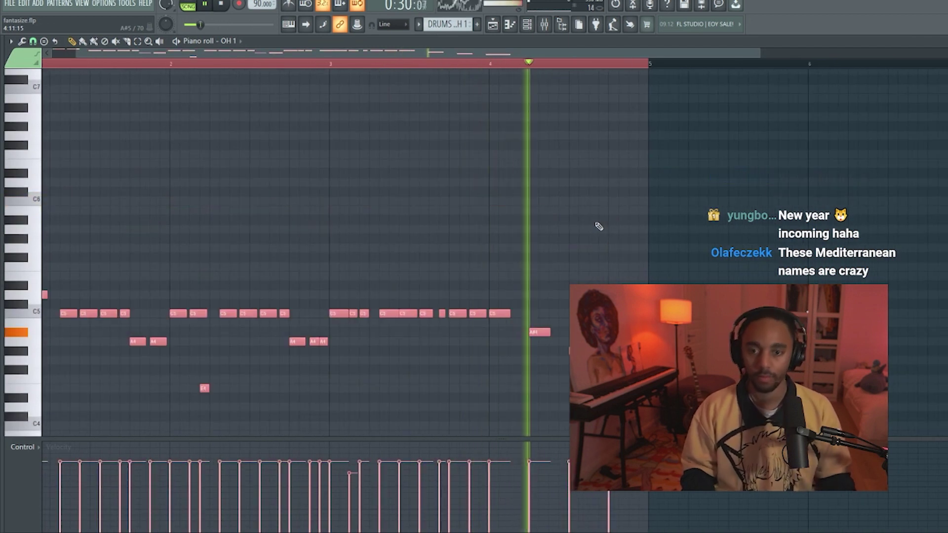
key("Escape")
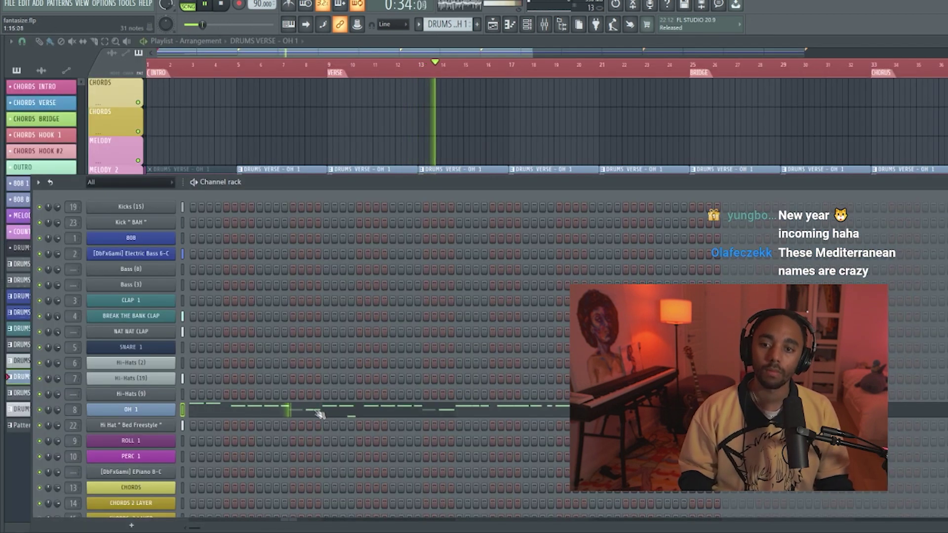
left_click(349, 419)
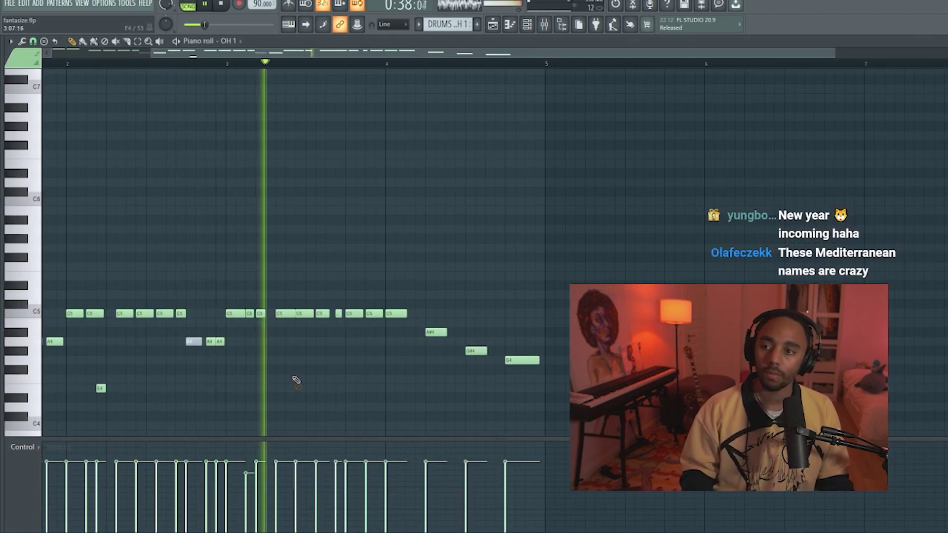
- Leave the piano roll and undo the last shifts of the iah_VocalLeadBridge clip in the playlist
key("Escape")
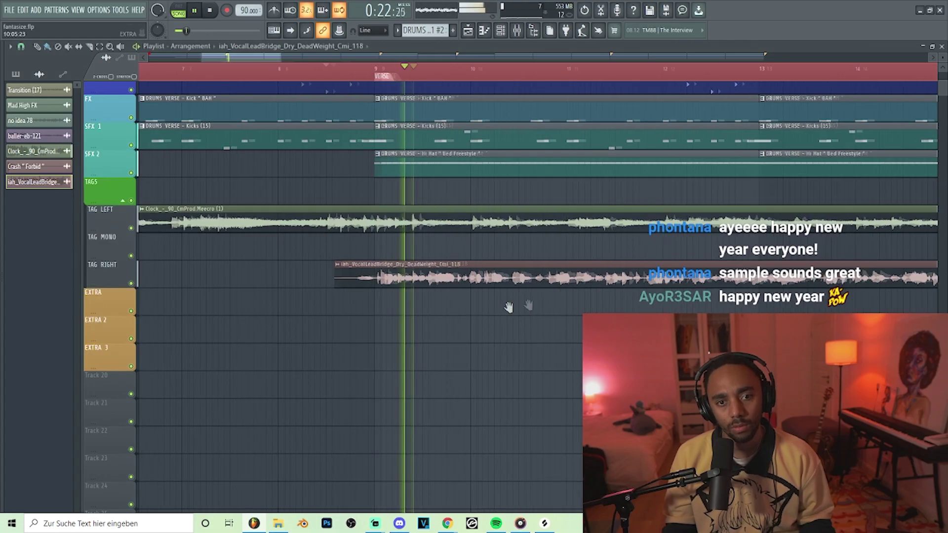
left_click_drag(509, 307, 539, 297)
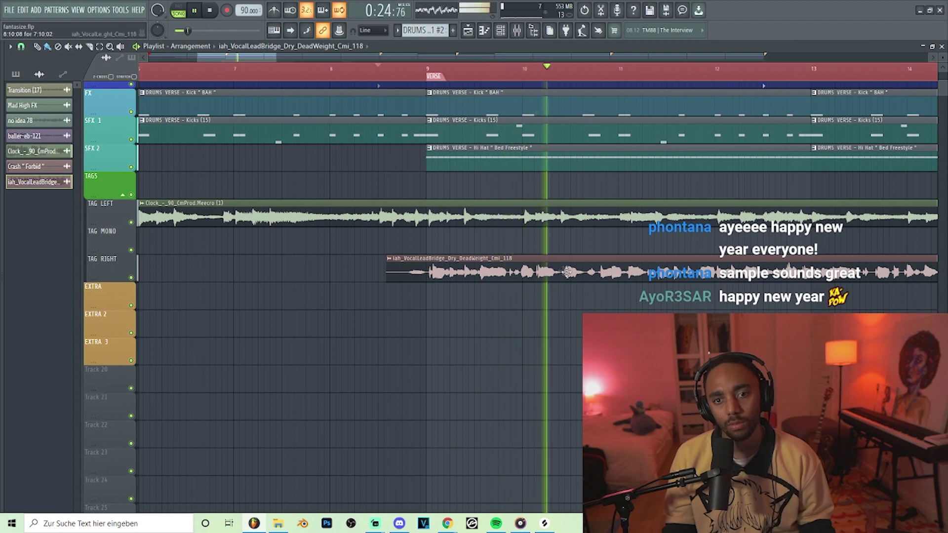
scroll(473, 293, "down", 2)
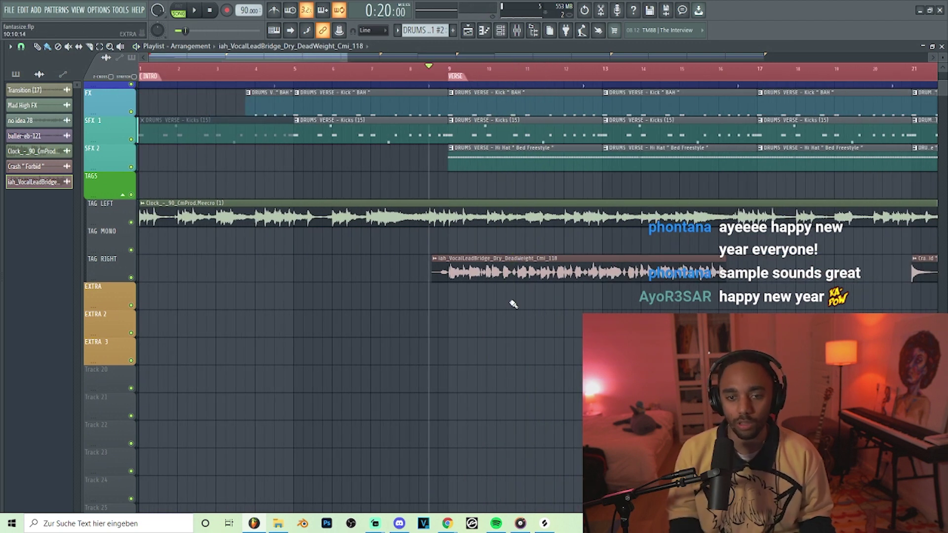
key("ctrl+alt+z")
key("ctrl+alt+z")
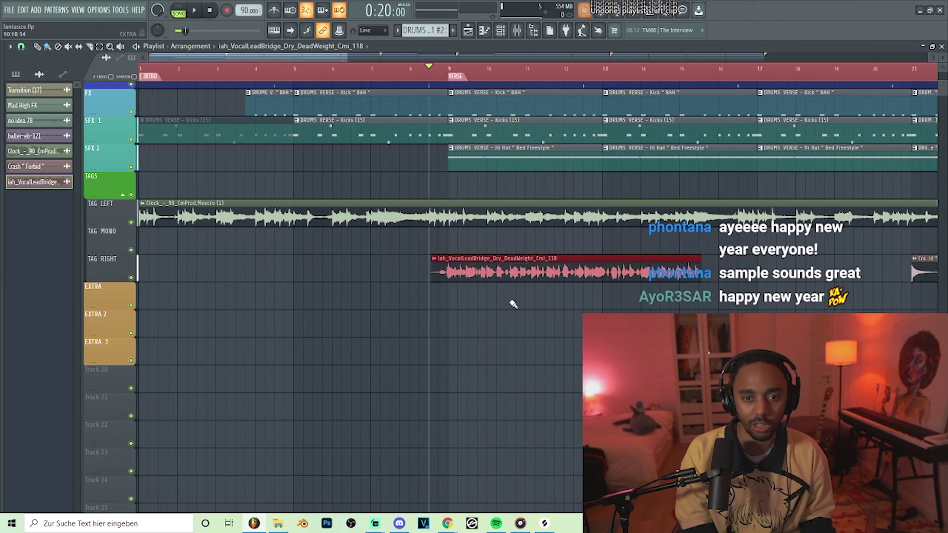
key("ctrl+alt+z")
key("ctrl+alt+z")
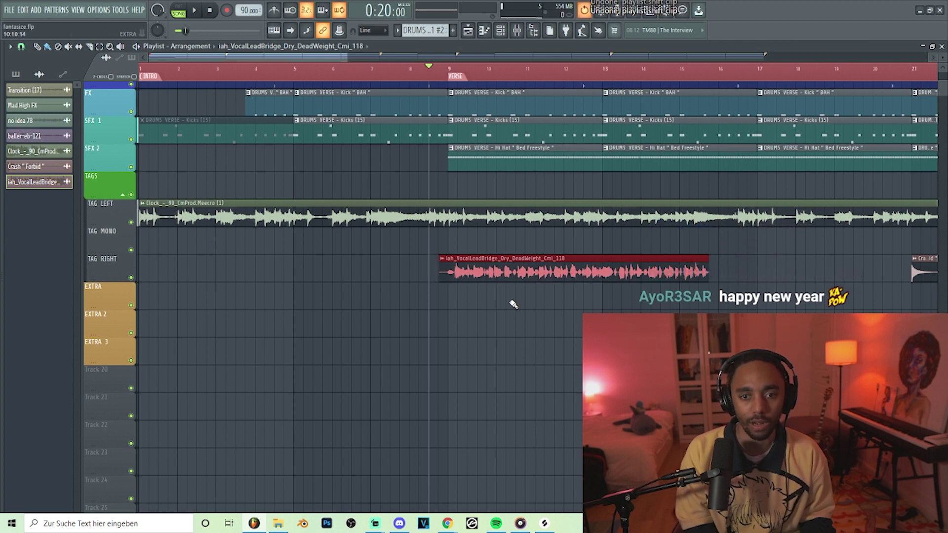
- Play the vocal clip and view its sample settings, then set the project tempo to 118 BPM without restretching the channels
key("space")
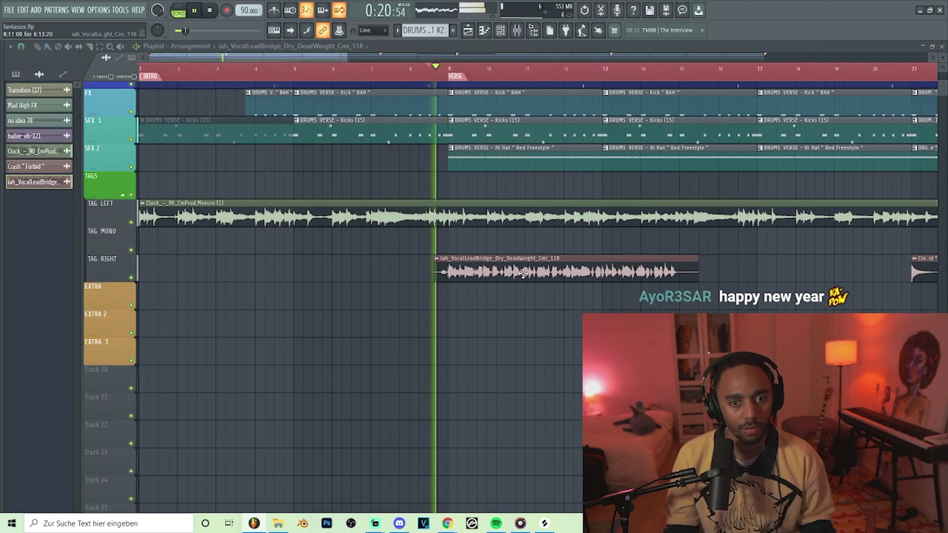
double_click(468, 267)
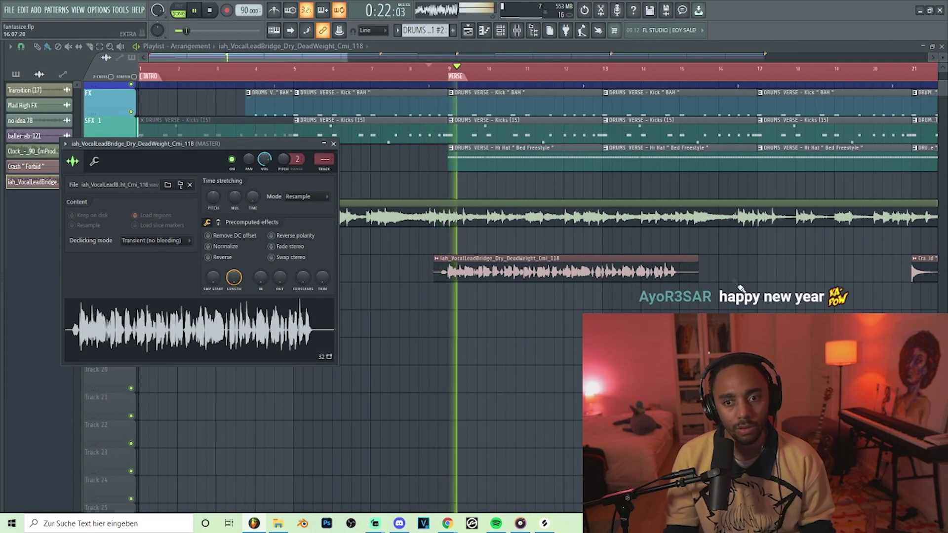
key("space")
left_click_drag(246, 10, 246, 2)
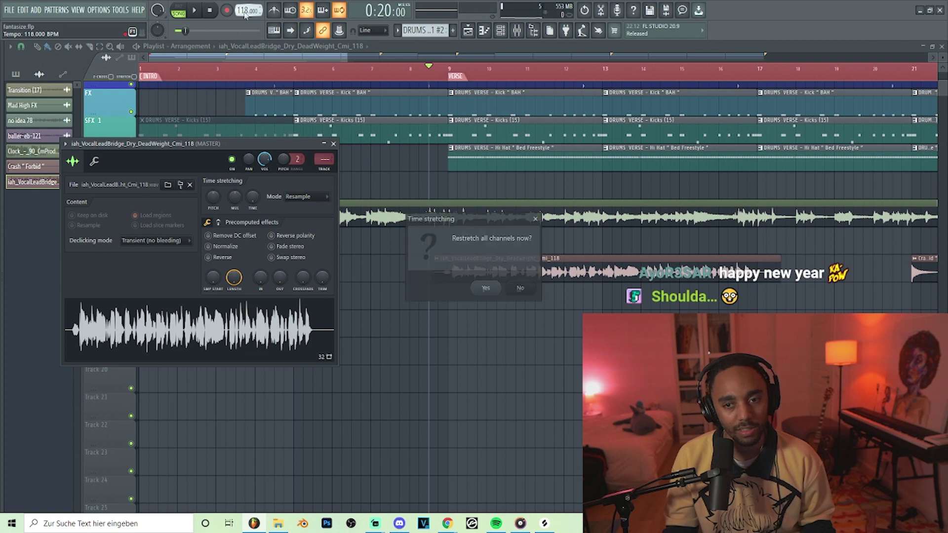
left_click(520, 288)
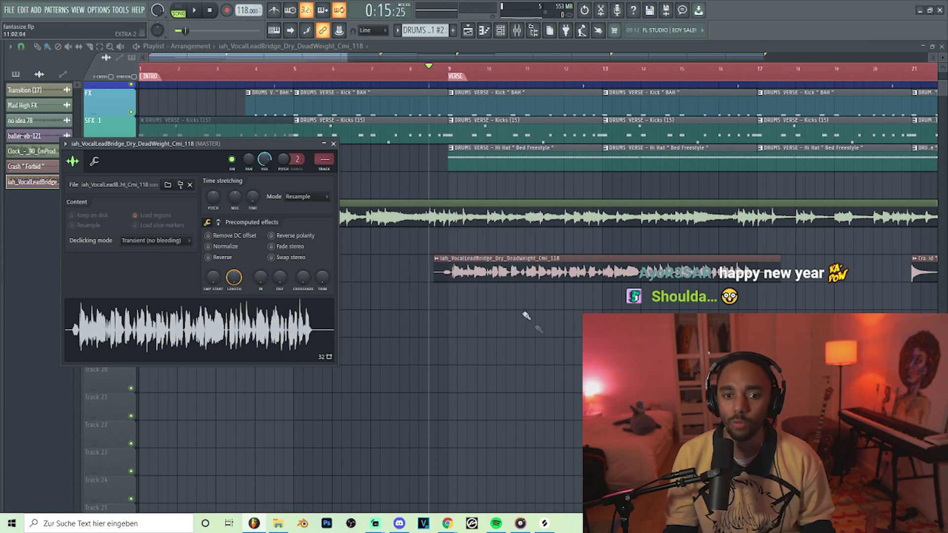
- Trim the end of the iah_VocalLeadBridge clip to bar 17 and set the project tempo to 90 BPM
scroll(438, 290, "up", 3)
left_click_drag(469, 274, 460, 280)
scroll(461, 283, "down", 3)
scroll(749, 284, "up", 4)
left_click_drag(748, 273, 678, 273)
scroll(508, 315, "down", 3)
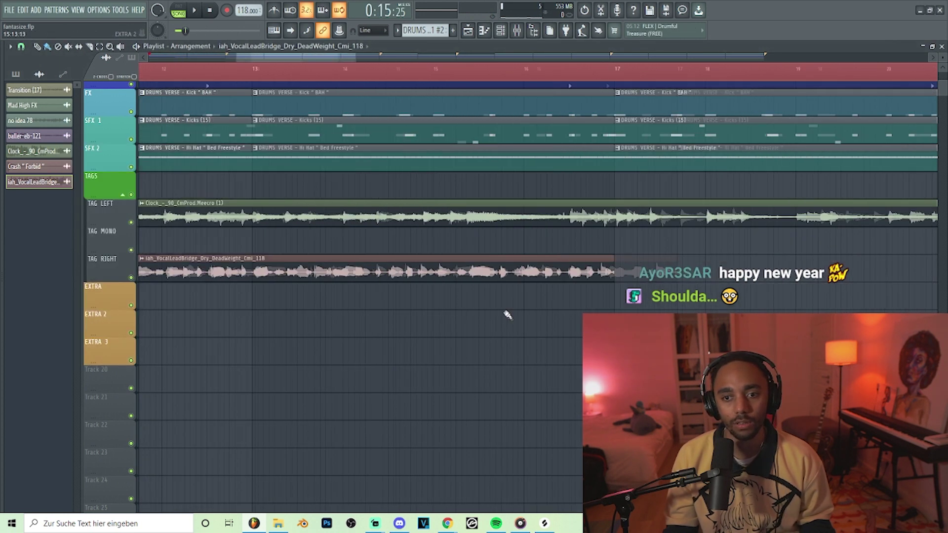
scroll(508, 315, "down", 2)
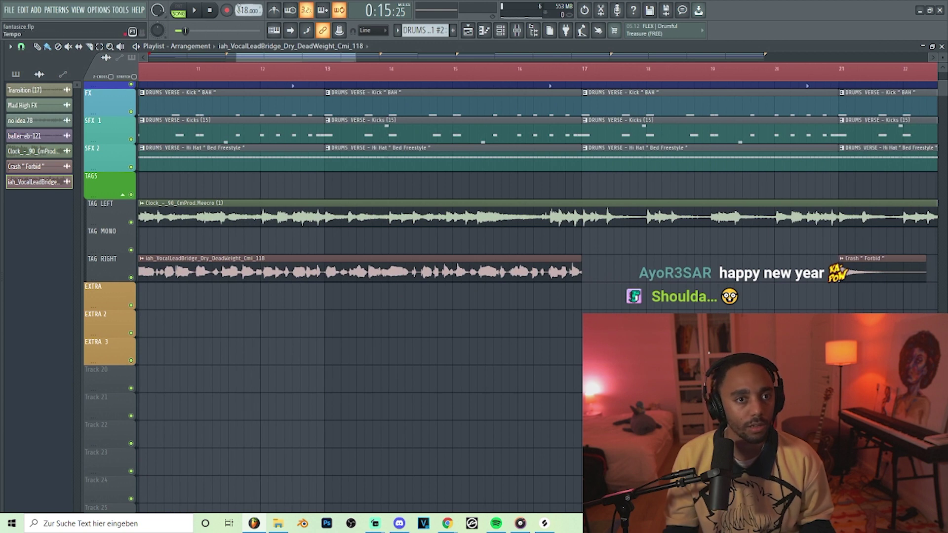
left_click_drag(248, 10, 252, 30)
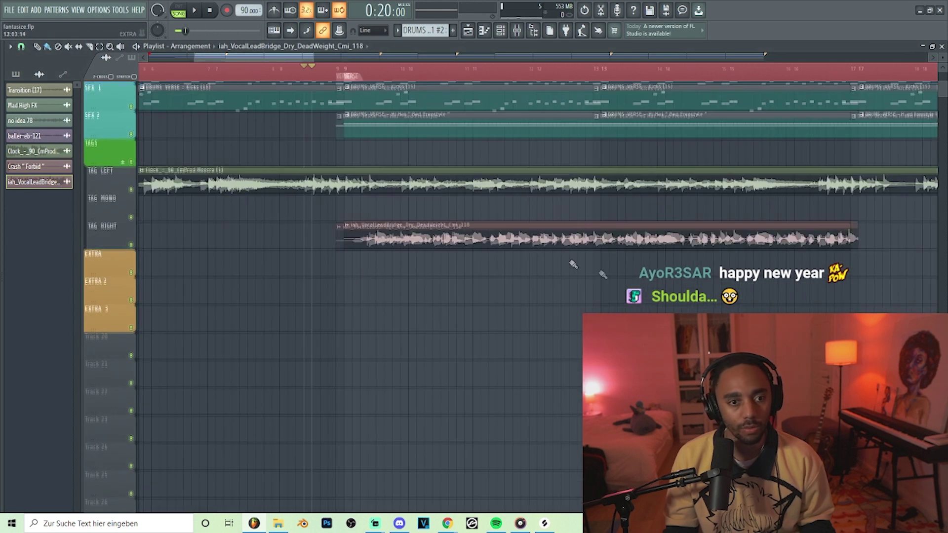
- Shift the iah_VocalLeadBridge clip to start about half a bar before the Verse marker, and play it against the beat
double_click(446, 232)
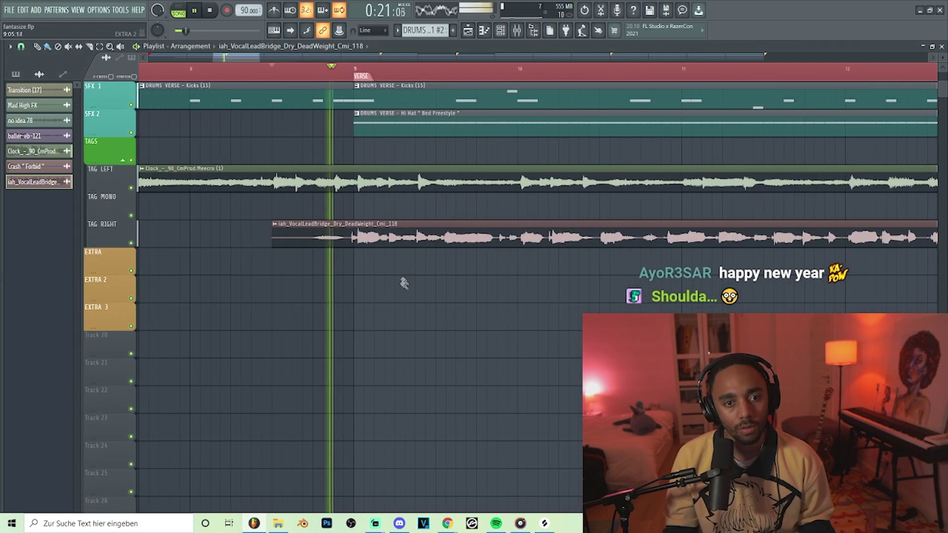
scroll(461, 269, "down", 2)
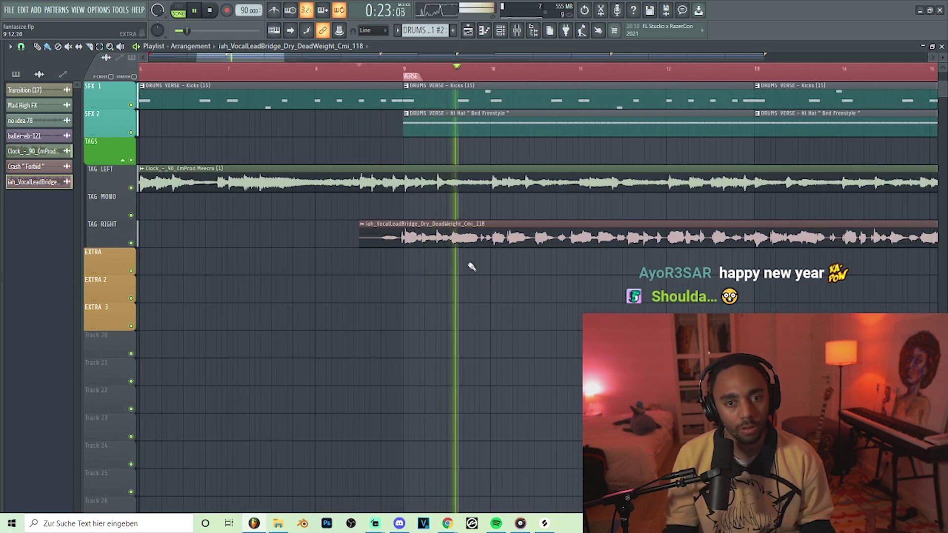
left_click(521, 228)
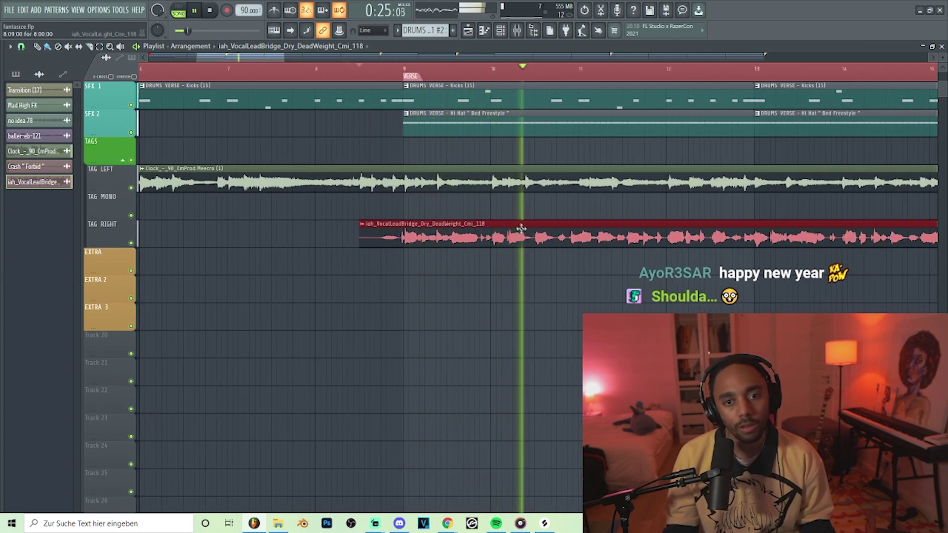
- Route the iah_VocalLeadBridge sample to its own mixer track 24 and close its settings
double_click(521, 227)
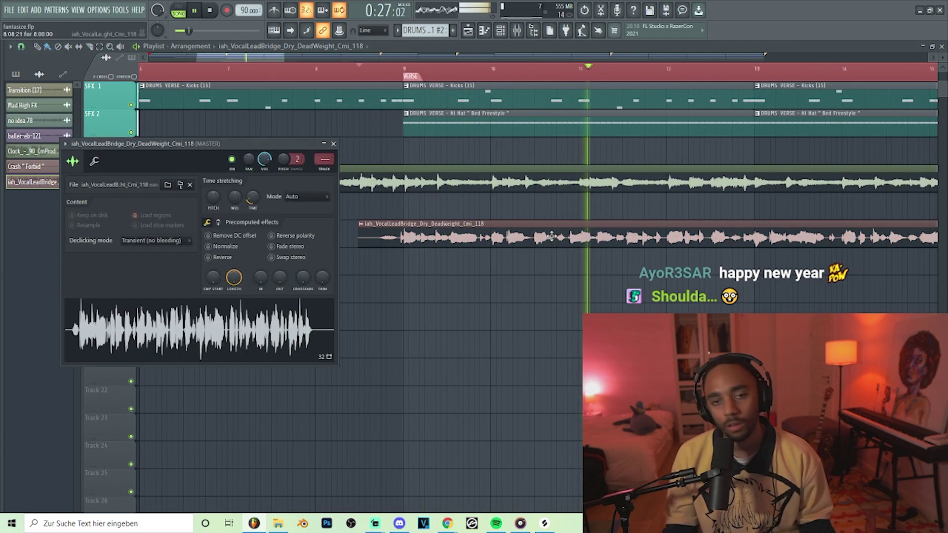
key("ctrl+l")
key("F9")
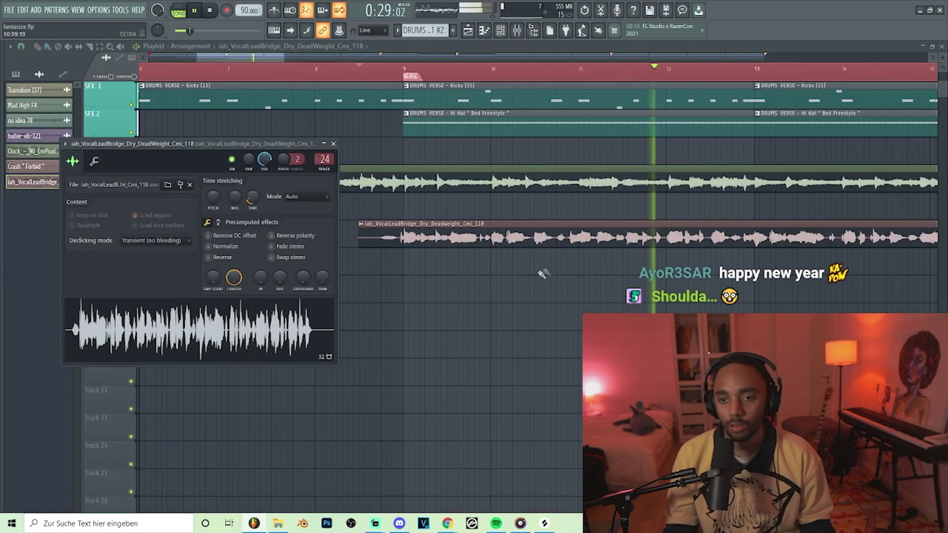
scroll(568, 259, "down", 2)
scroll(568, 259, "down", 4)
key("Escape")
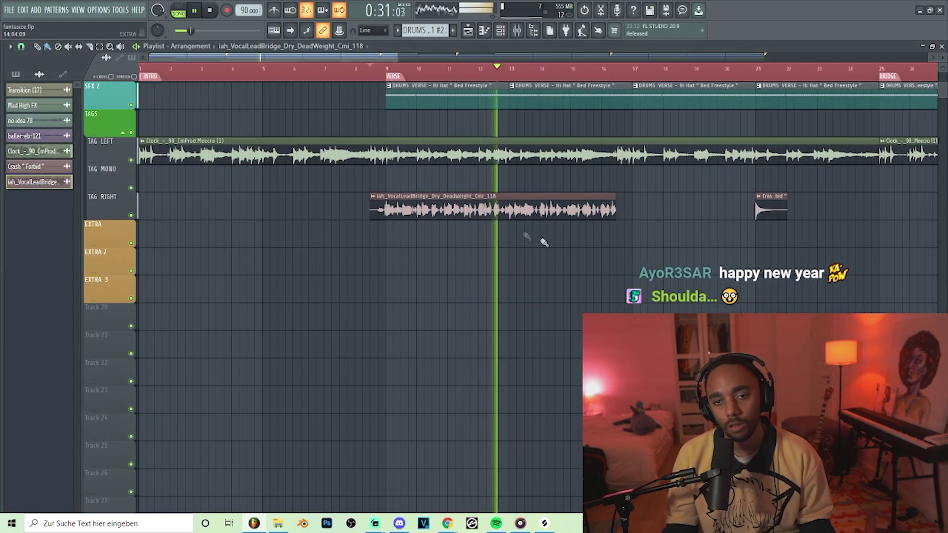
- Add Fruity Reeverb 2 to effect slot 5 of the vocal's mixer track, and return to the playlist
double_click(500, 210)
key("F9")
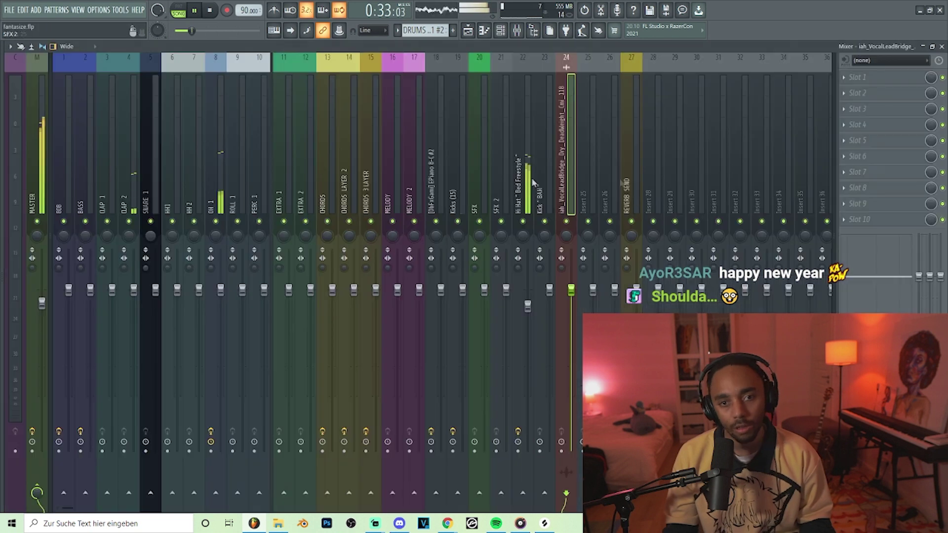
left_click(870, 143)
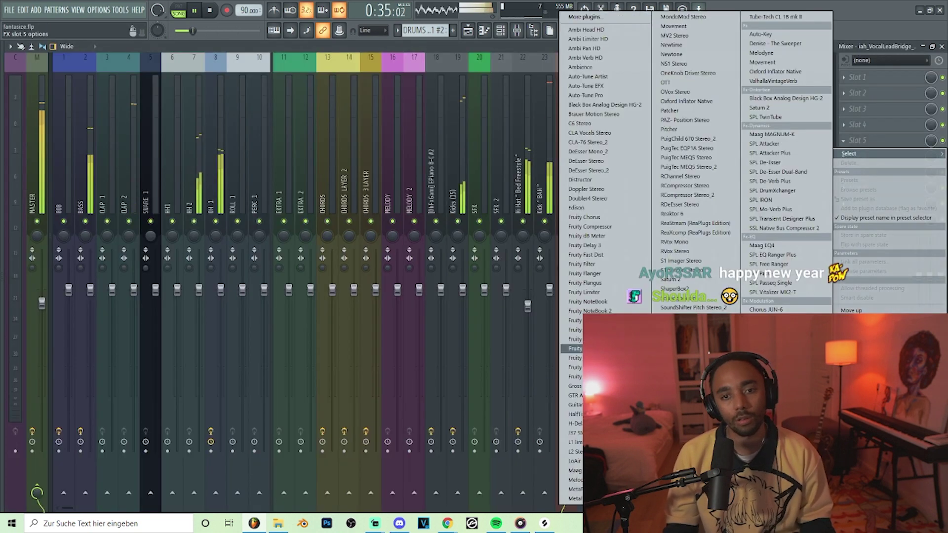
left_click(595, 348)
key("F9")
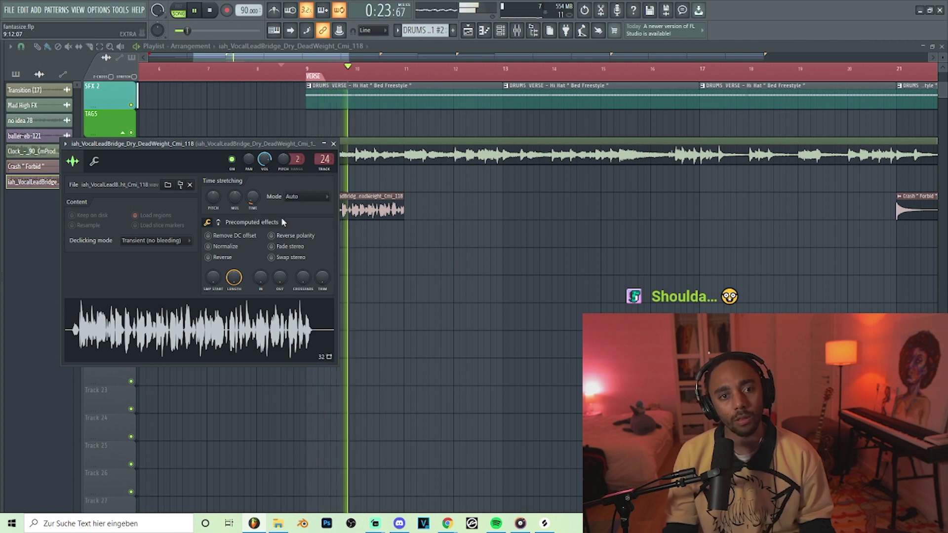
- Raise the time-stretching pitch of the iah_VocalLeadBridge sample and stop playback
left_click_drag(213, 198, 213, 189)
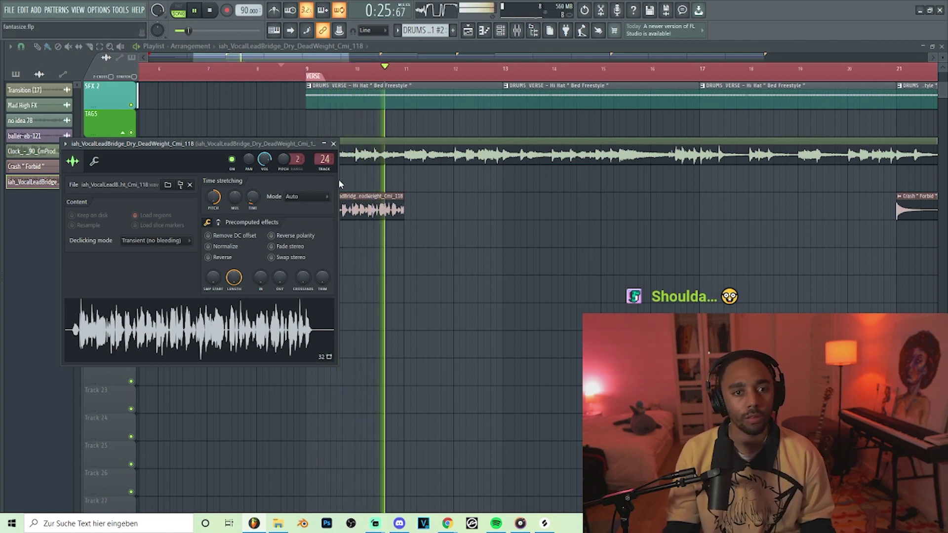
key("space")
key("F9")
key("F9")
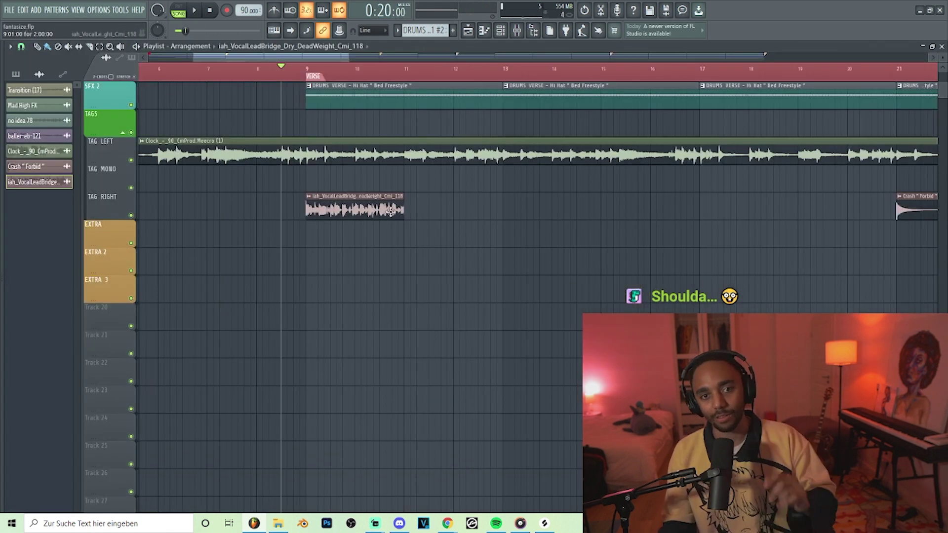
- Lengthen the iah_VocalLeadBridge clip at bar 9 to end at bar 13, and play it back
left_click_drag(403, 217, 499, 227)
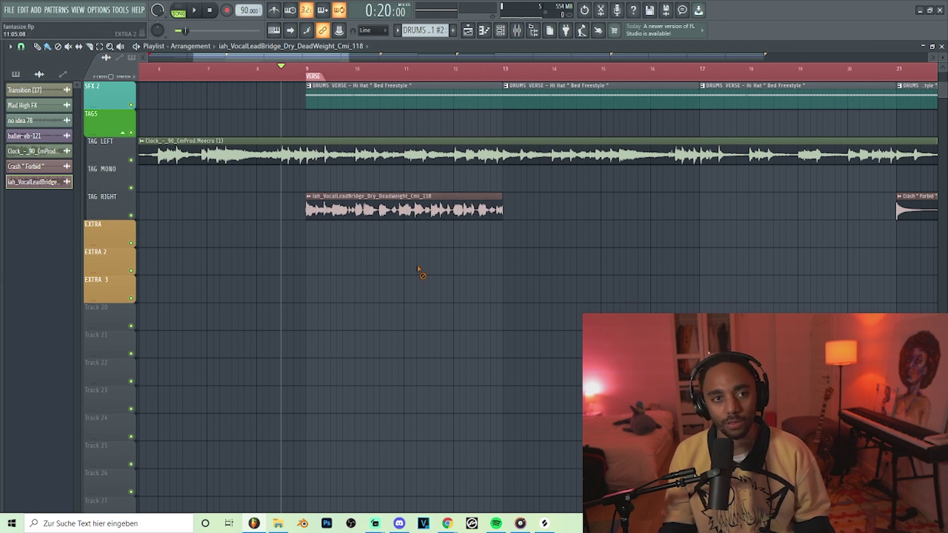
double_click(420, 210)
key("space")
left_click(328, 145)
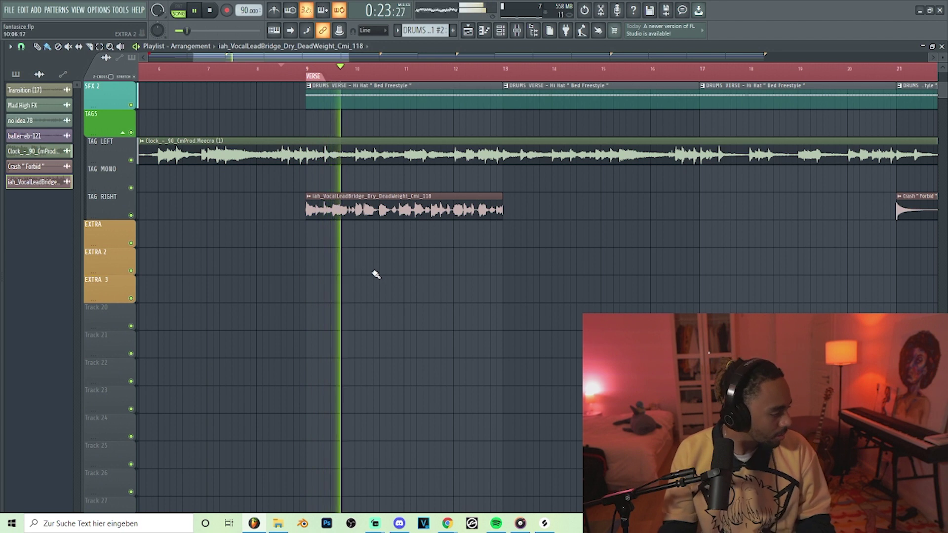
- Open Fruity Parametric EQ 2 on the vocal's mixer track 24 and shift its low-cut and high-cut bands to lower frequencies
double_click(383, 208)
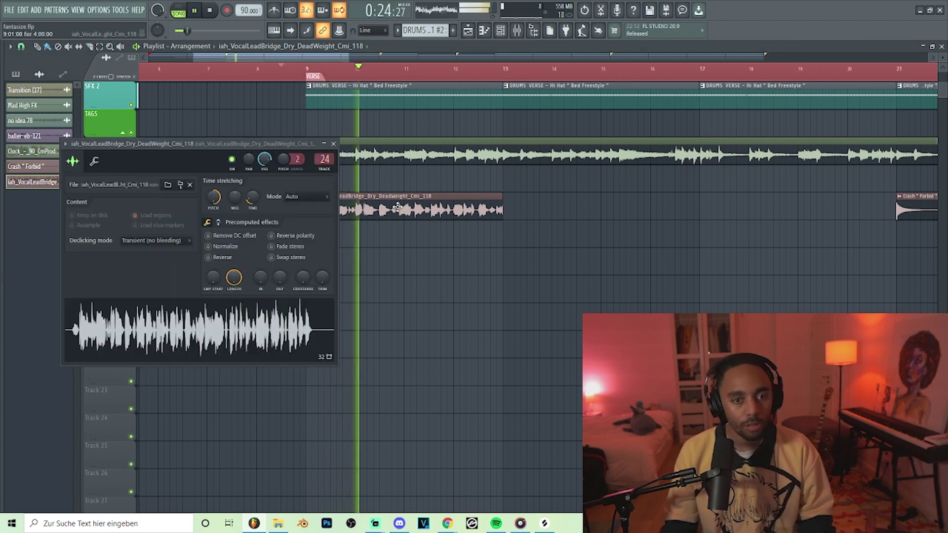
double_click(326, 162)
left_click(869, 156)
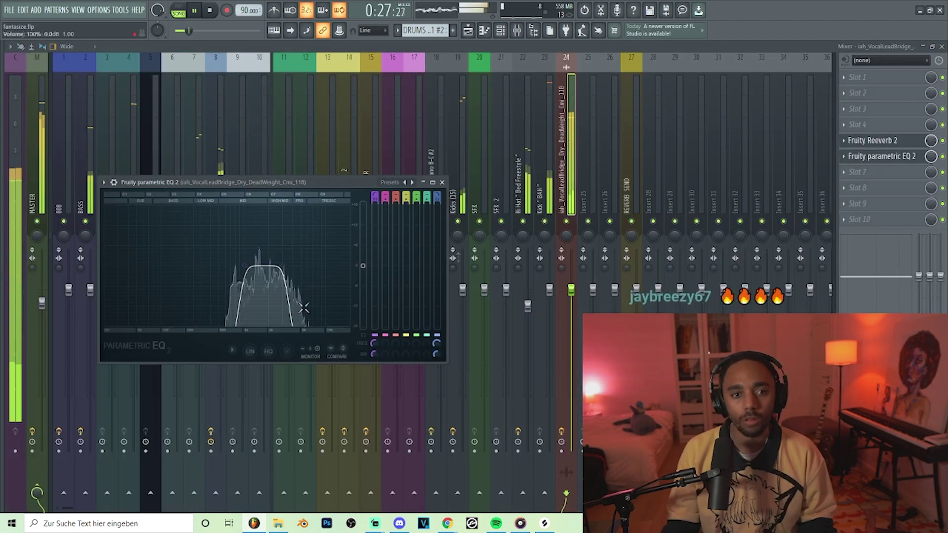
left_click_drag(246, 269, 198, 269)
left_click_drag(283, 266, 236, 266)
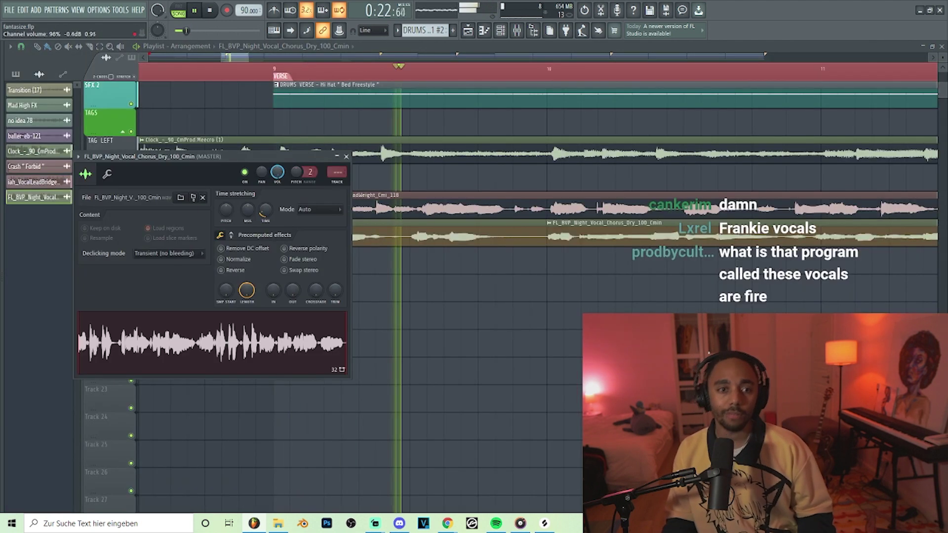
- Close the FL_BVP_Night_Vocal_Chorus sample settings and slice its clip on the EXTRA track shortly before bar 11
left_click(346, 156)
left_click_drag(575, 338, 407, 309)
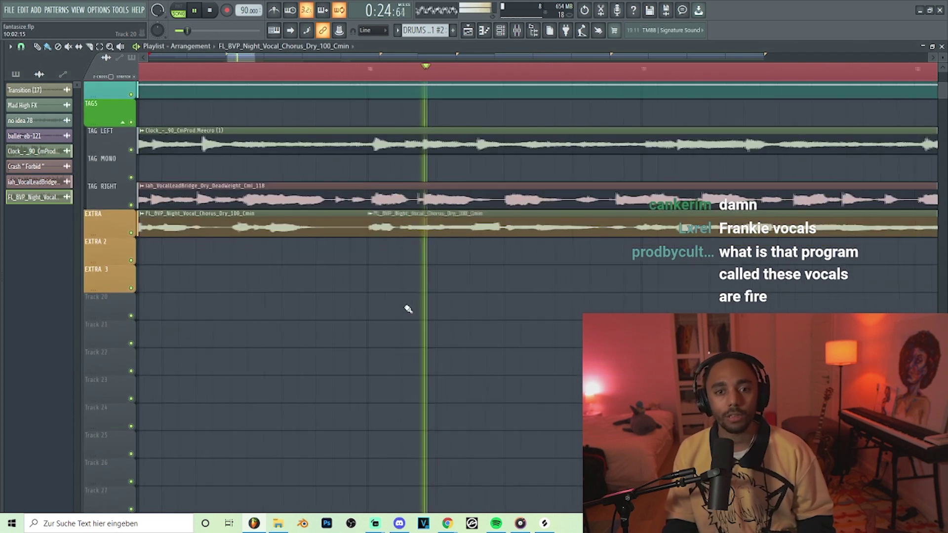
left_click_drag(561, 324, 473, 296)
key("c")
left_click(450, 210)
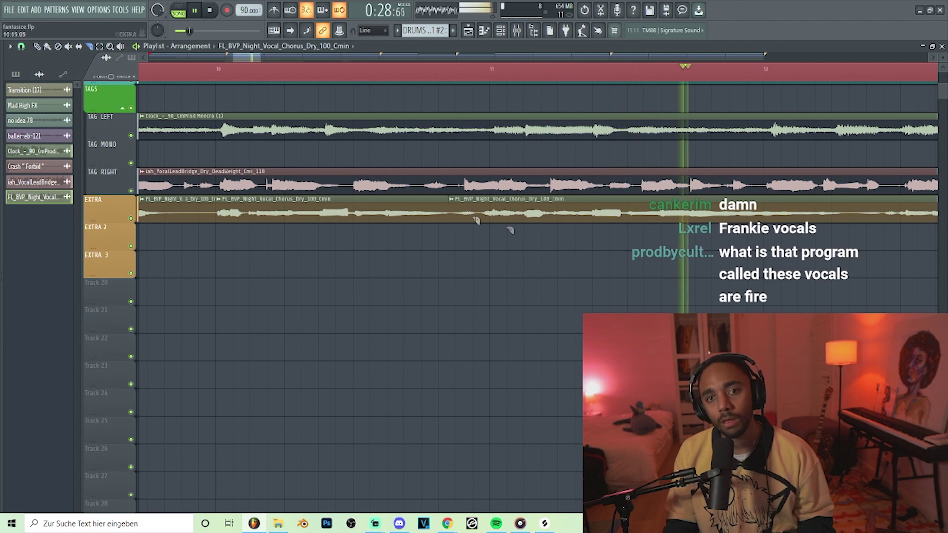
- Nudge the FL_BVP_Night_Vocal_Chorus slice that starts shortly before bar 11 slightly later, and select the clip at bar 13
left_click(509, 216, "ctrl")
left_click_drag(536, 226, 314, 230)
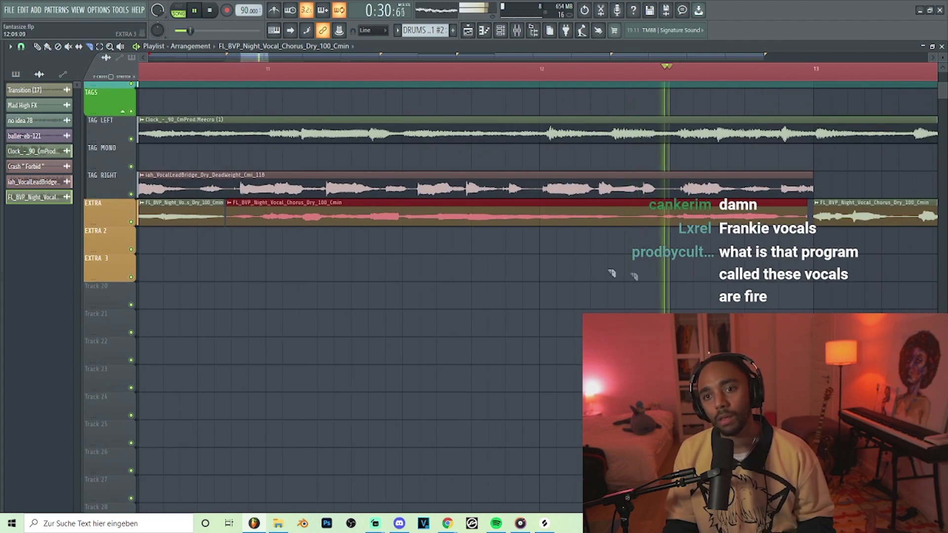
key("shift+Right")
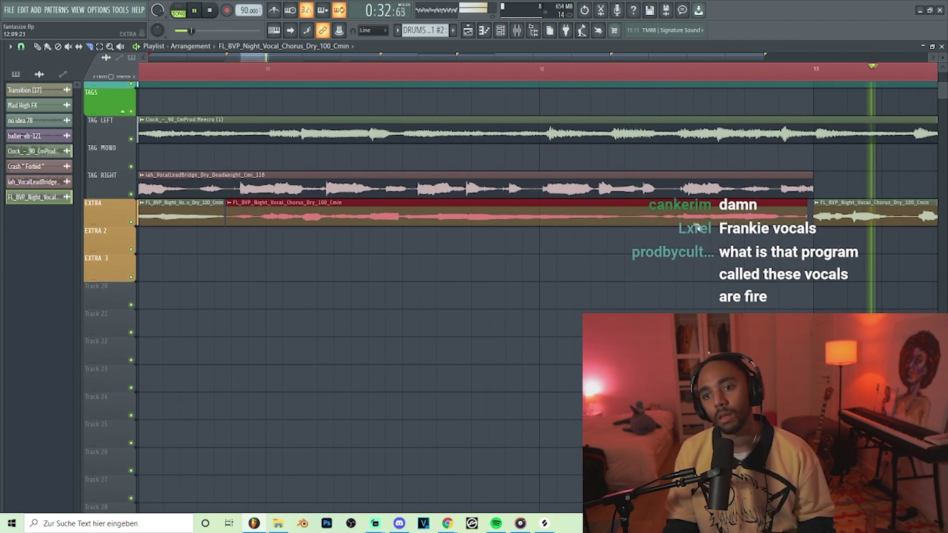
key("shift+Right")
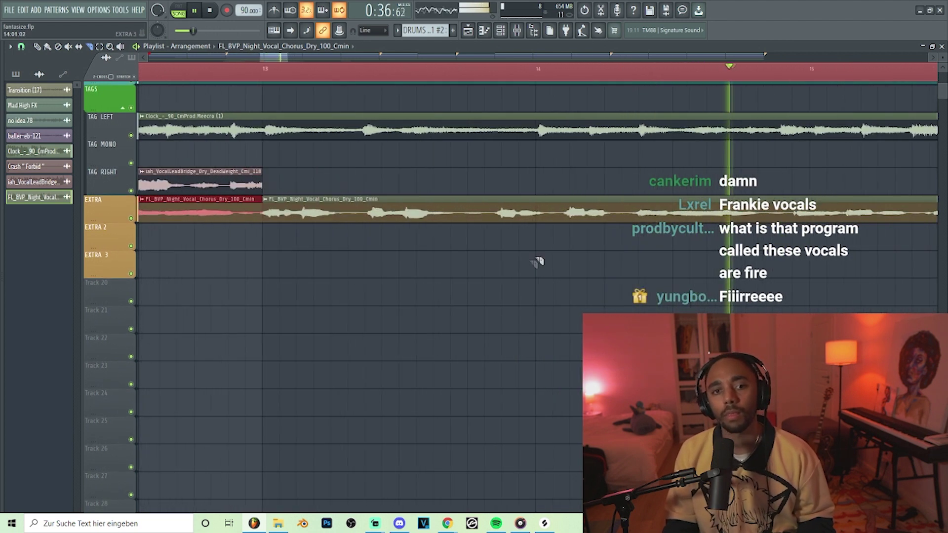
left_click(565, 217)
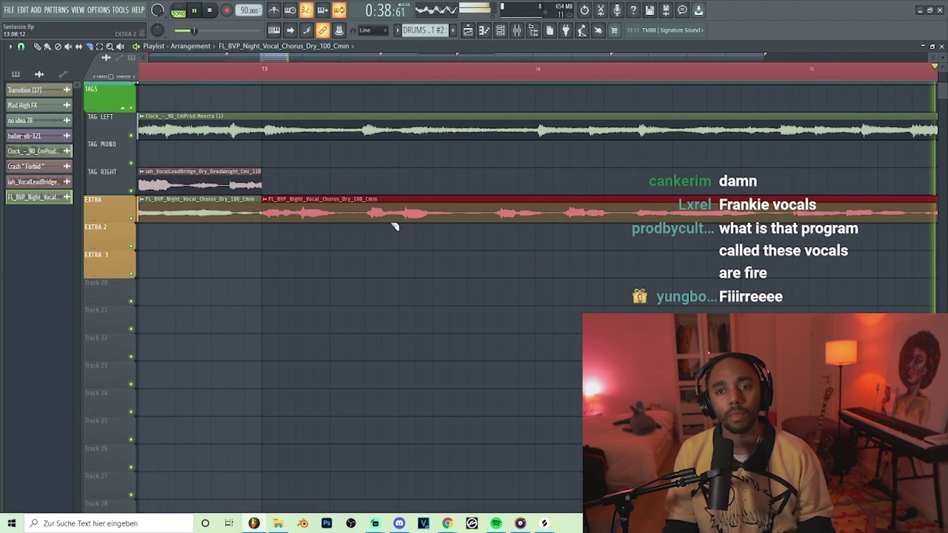
scroll(408, 238, "down", 5)
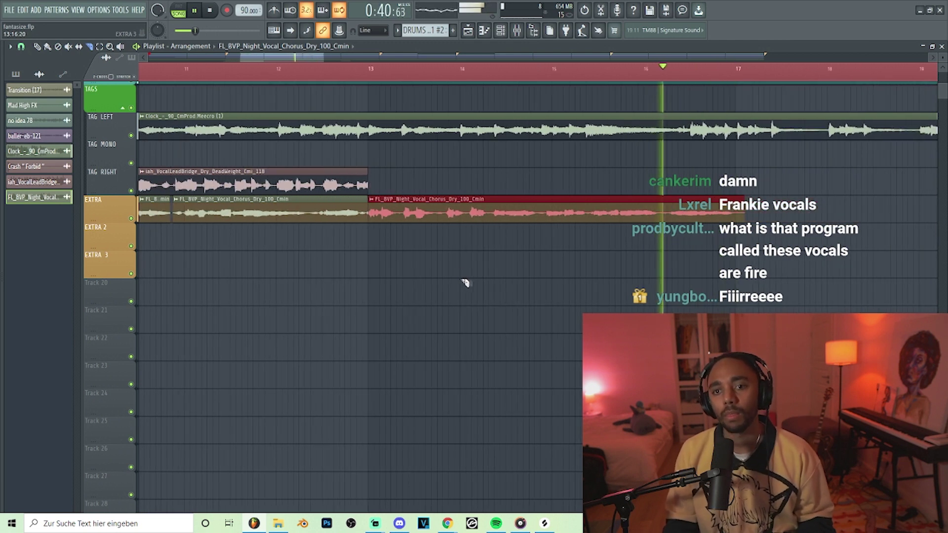
left_click(555, 293, "ctrl")
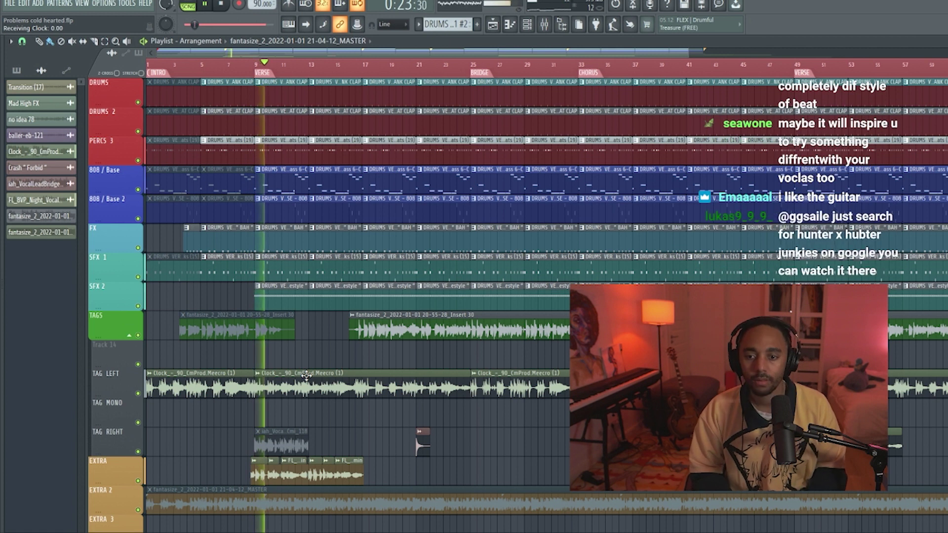
scroll(320, 363, "down", 3)
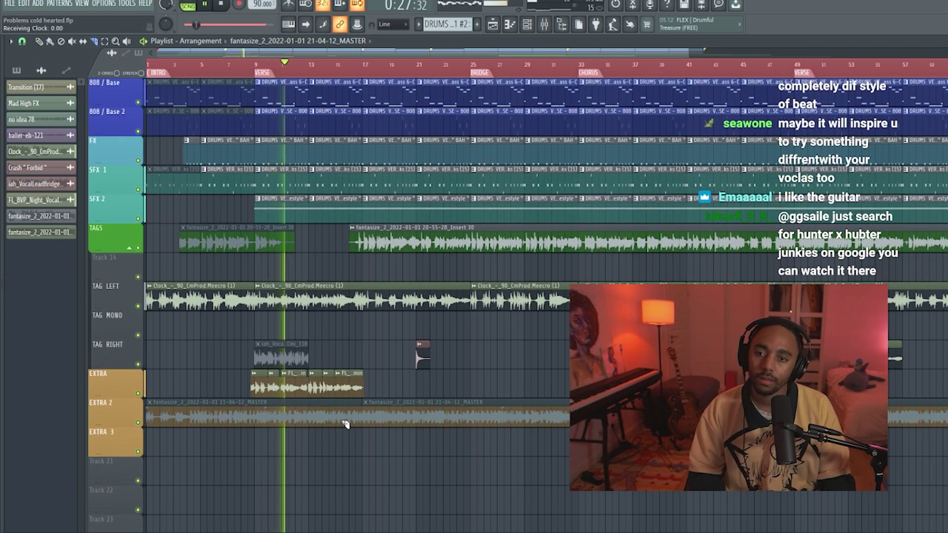
left_click(405, 415)
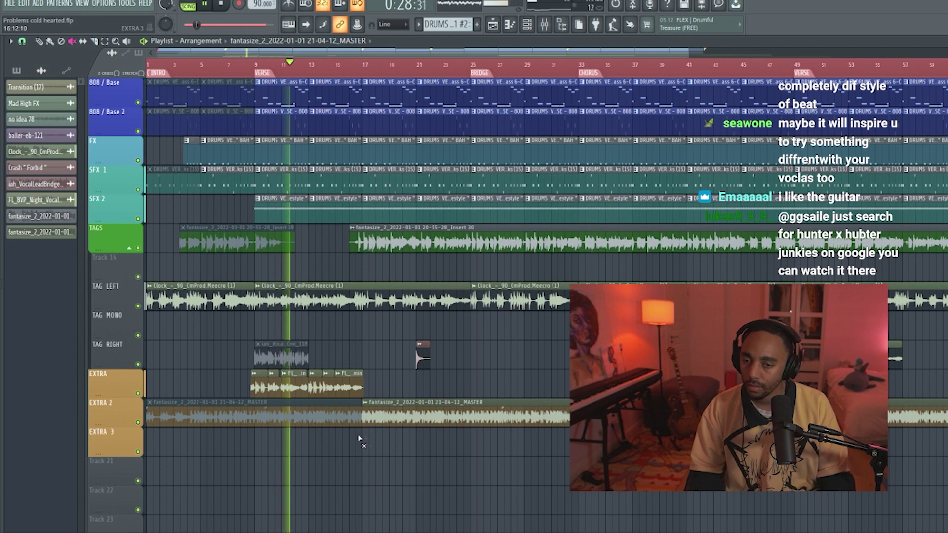
left_click(390, 419)
scroll(368, 460, "up", 3)
scroll(374, 459, "down", 2)
scroll(302, 448, "down", 6)
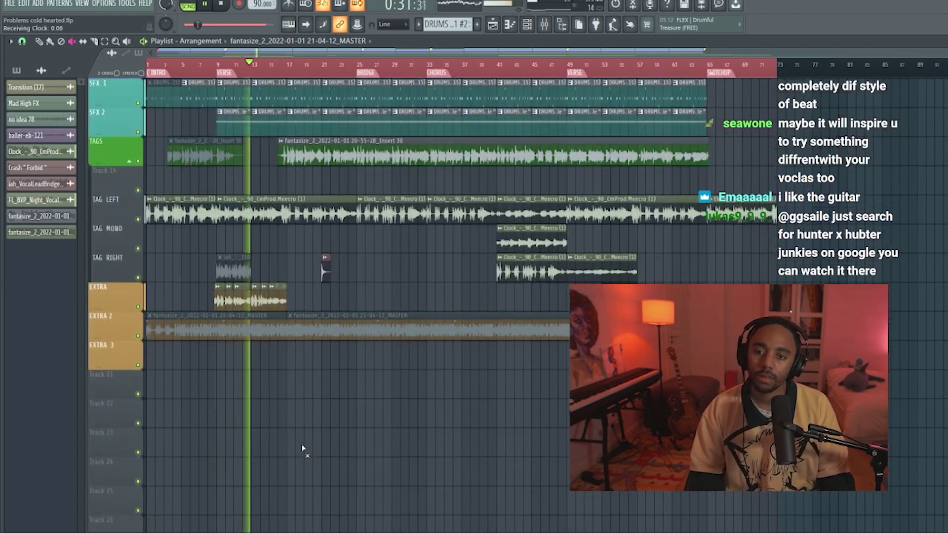
scroll(302, 448, "up", 10)
scroll(303, 446, "down", 9)
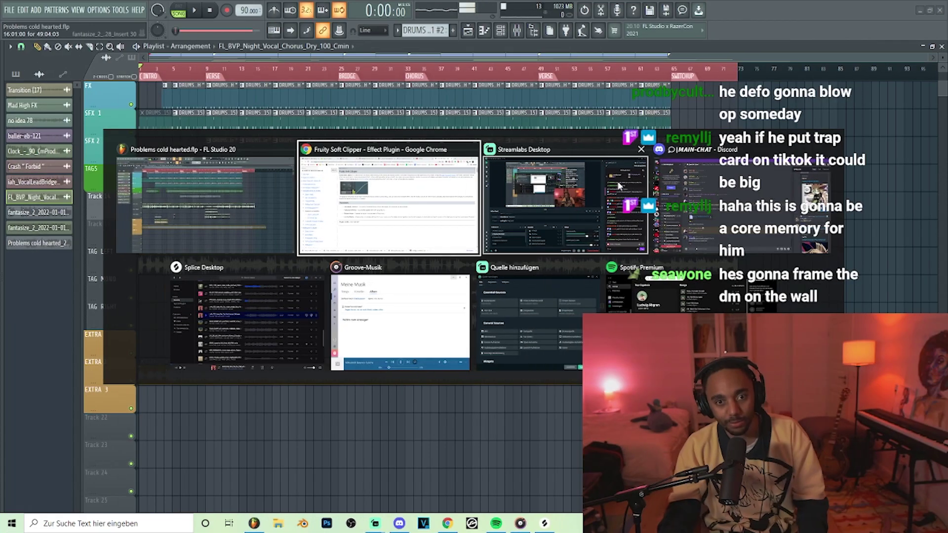
- Switch to Streamlabs Desktop to check the stream chat, and return to FL Studio
left_click(617, 182)
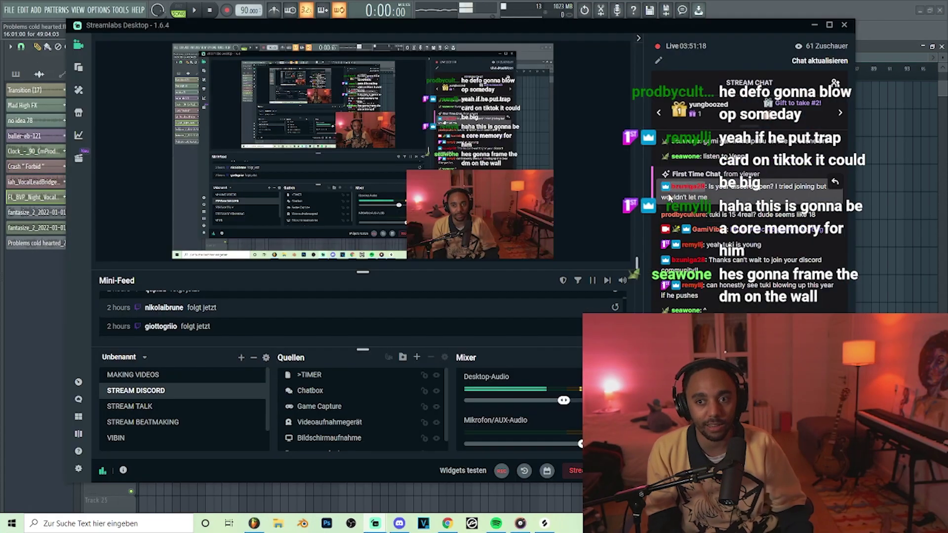
key("alt+Tab")
key("alt+Tab")
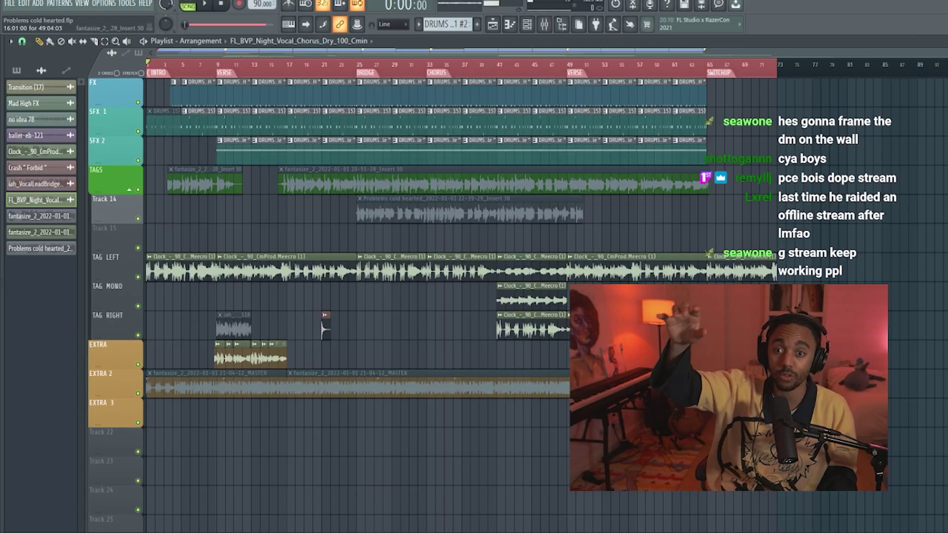